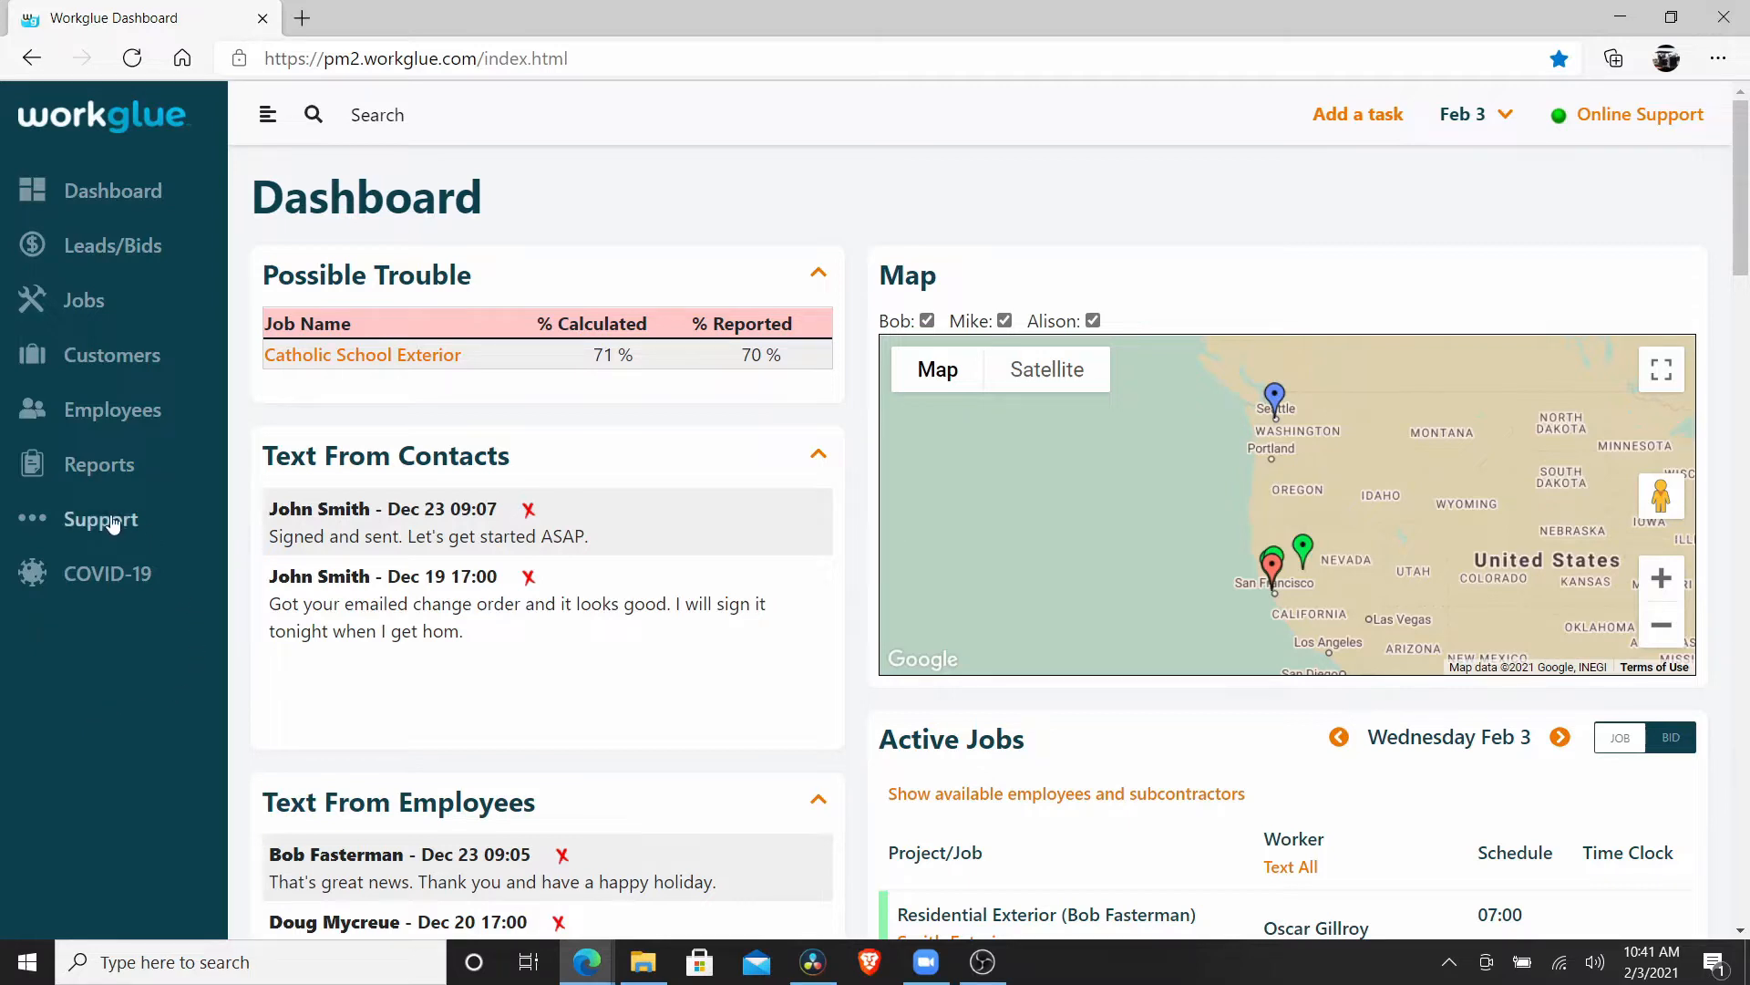
# - Open the estimate line items in the Custom Data settings and review the cost codes with their costs and sale prices
pyautogui.click(99, 518)
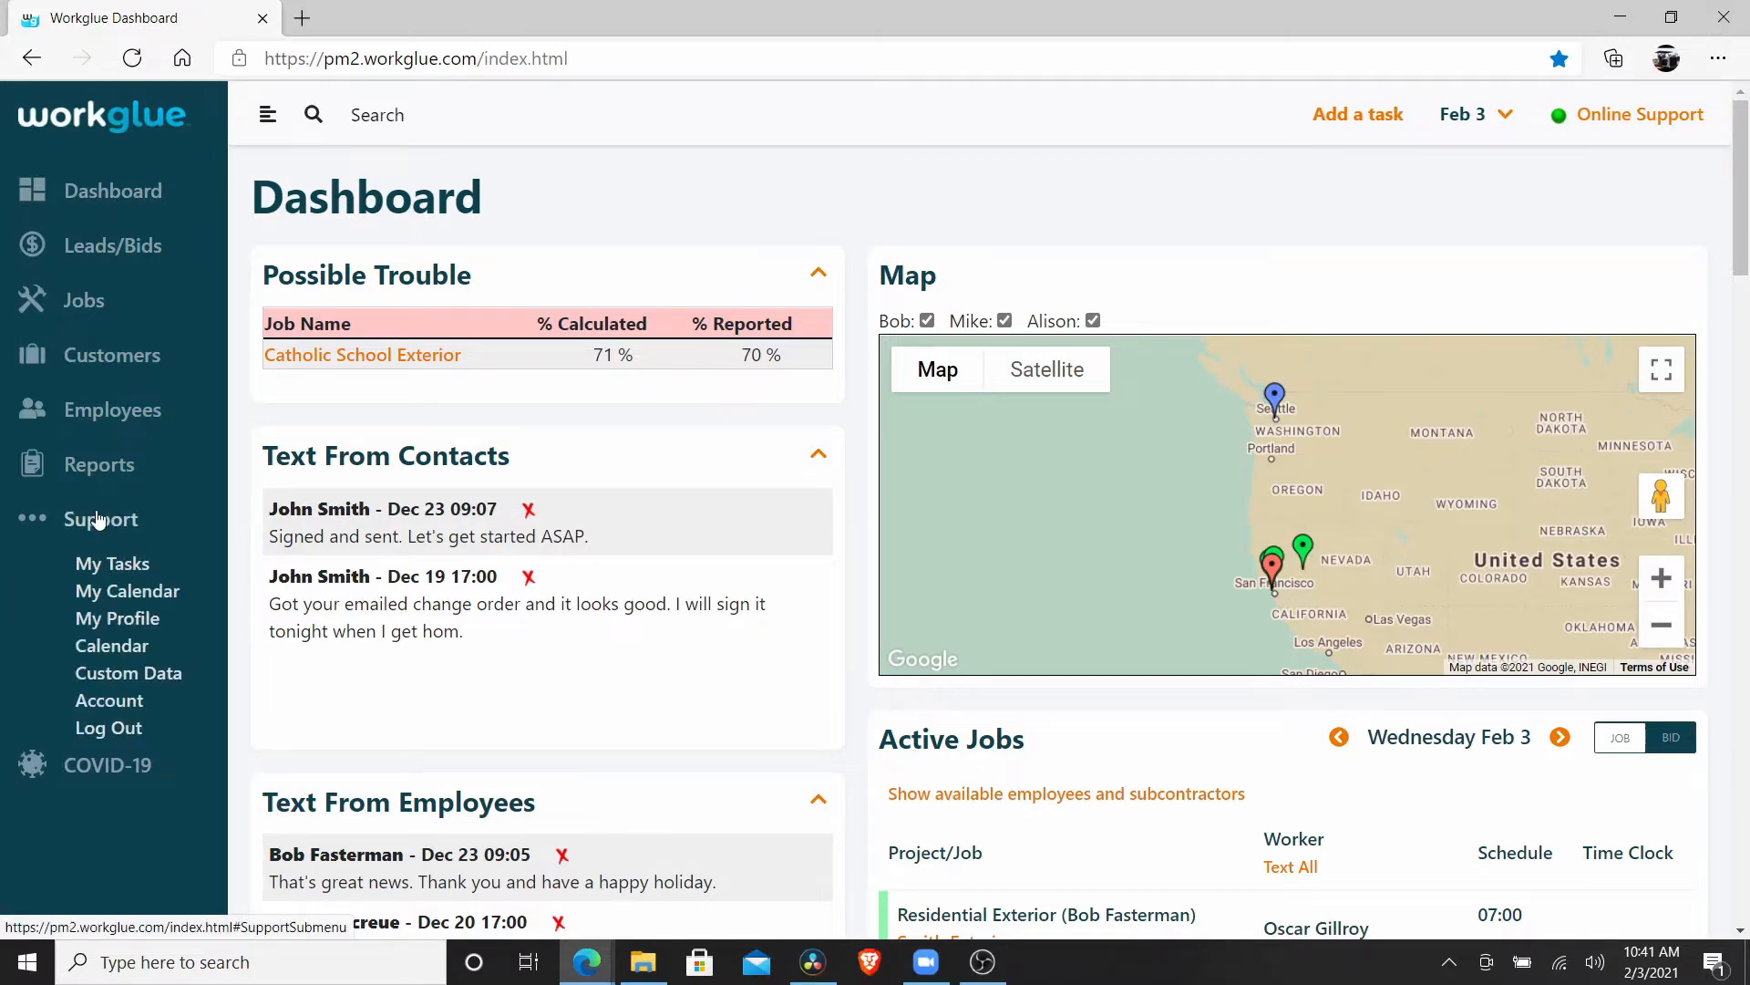
pyautogui.click(116, 683)
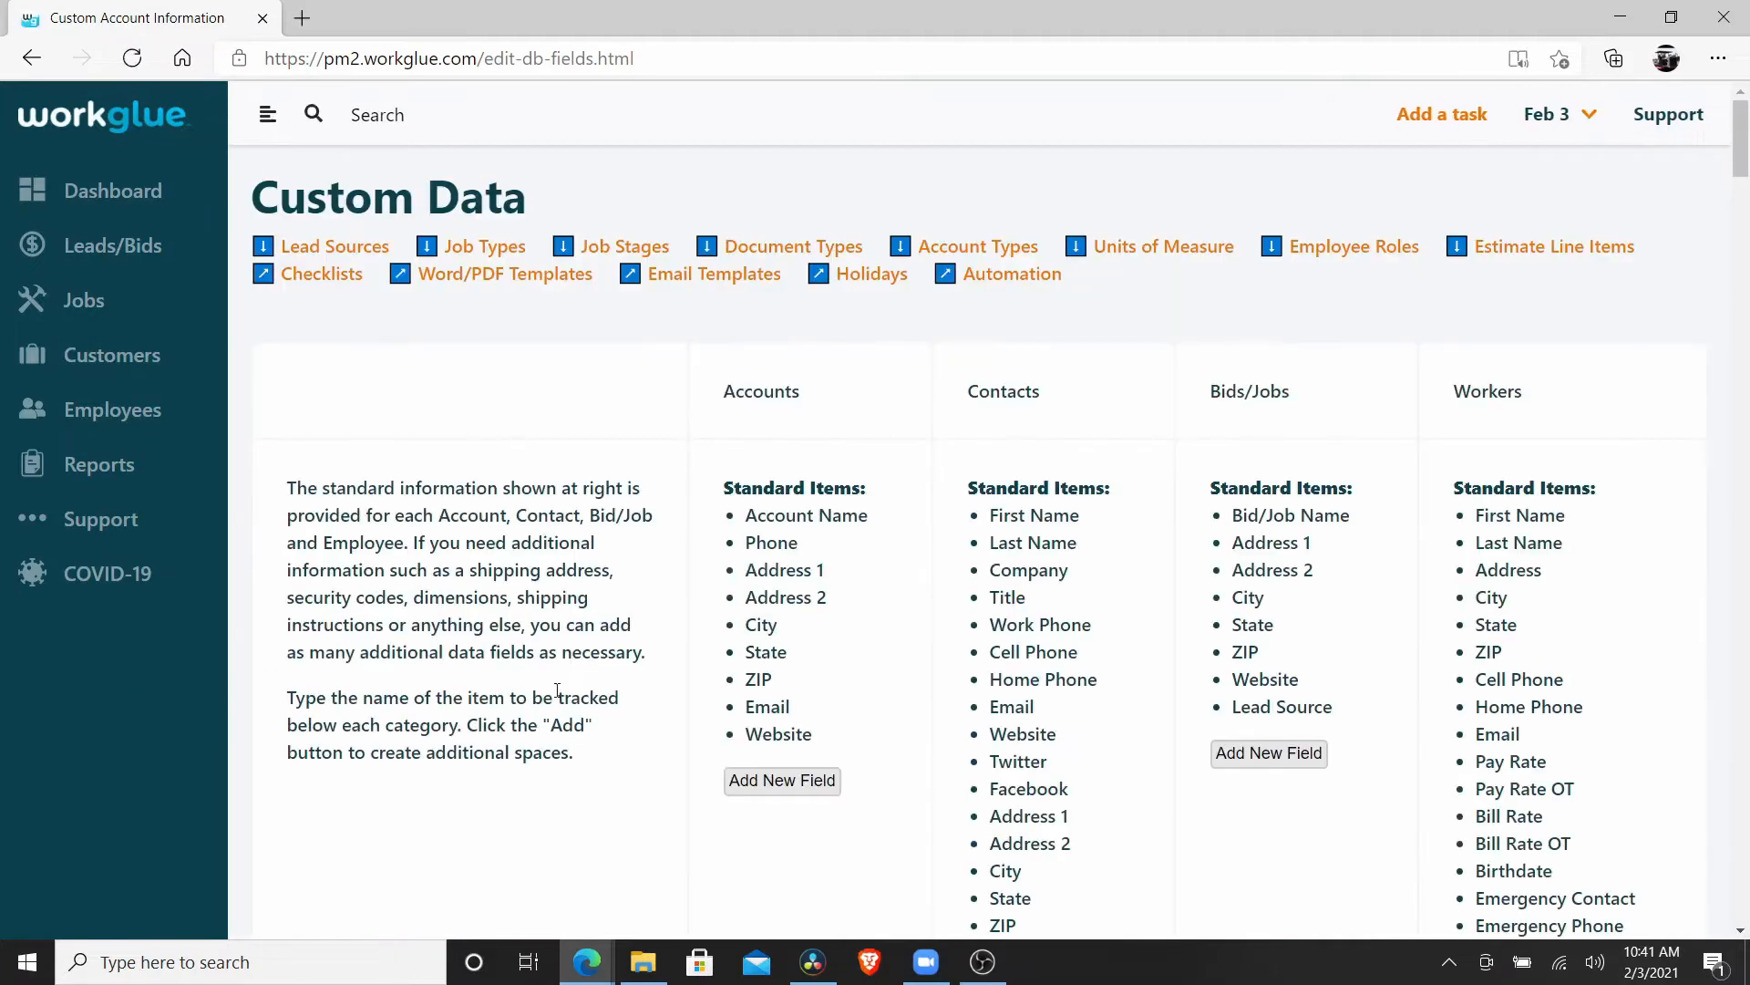
pyautogui.click(1611, 251)
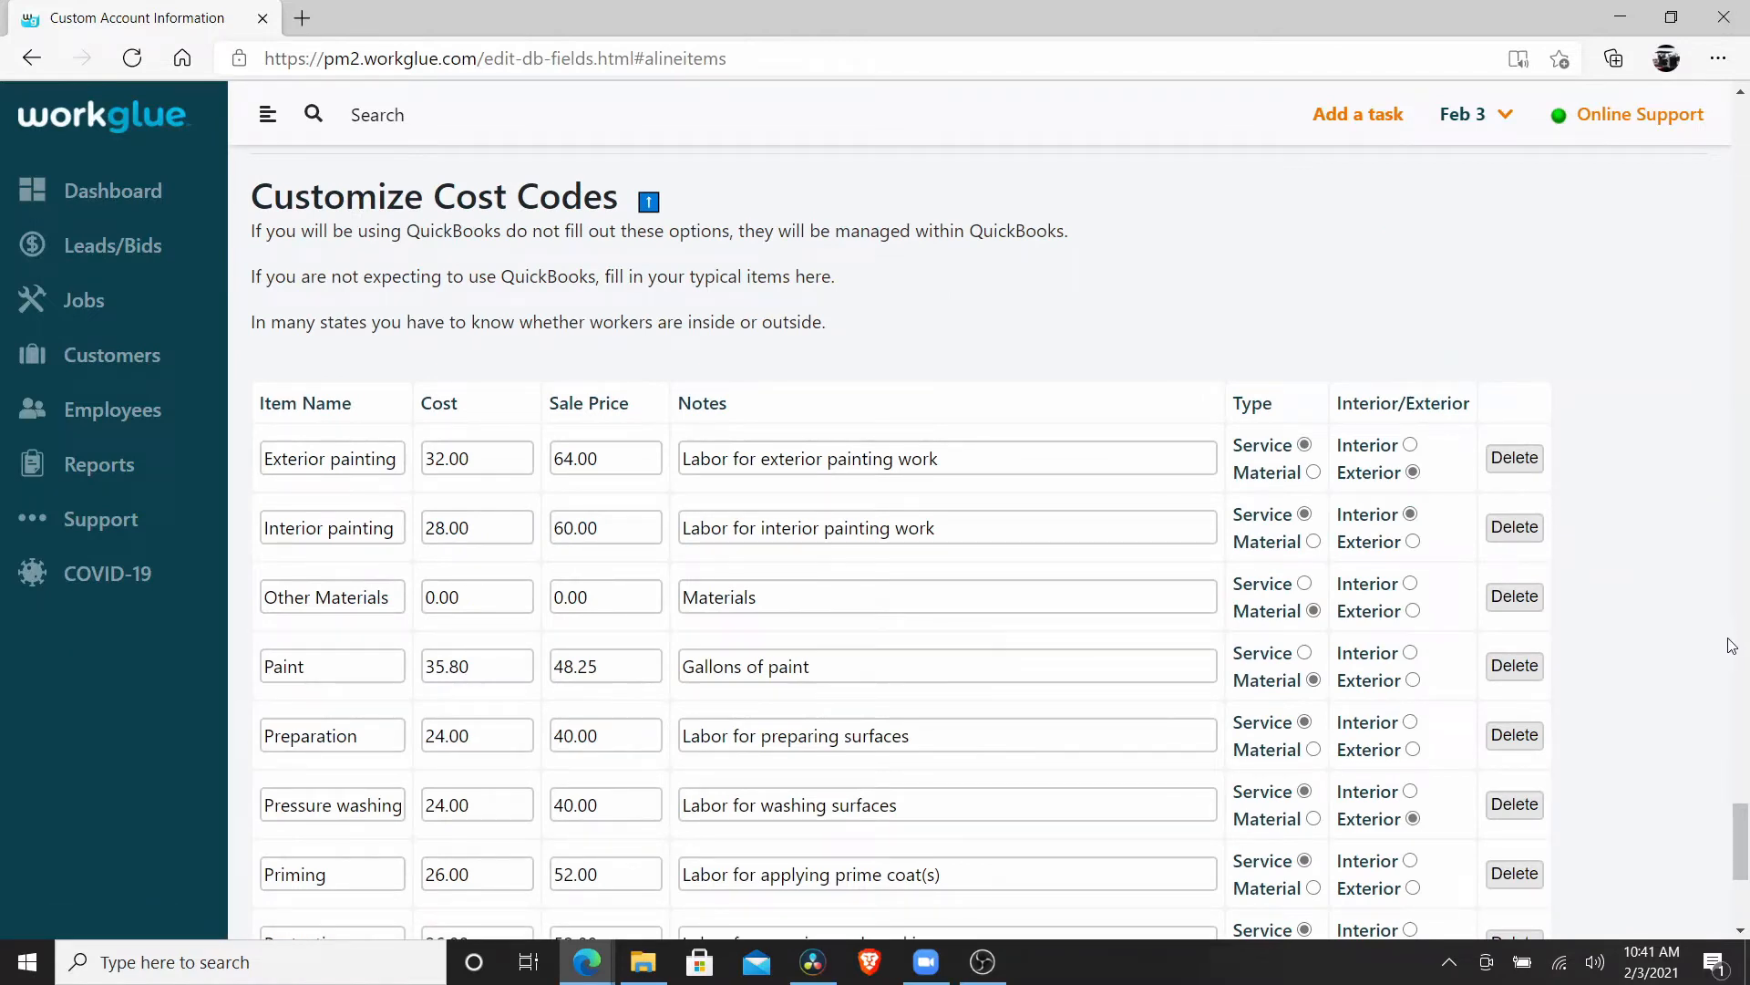
pyautogui.scroll(-1, 1732, 651)
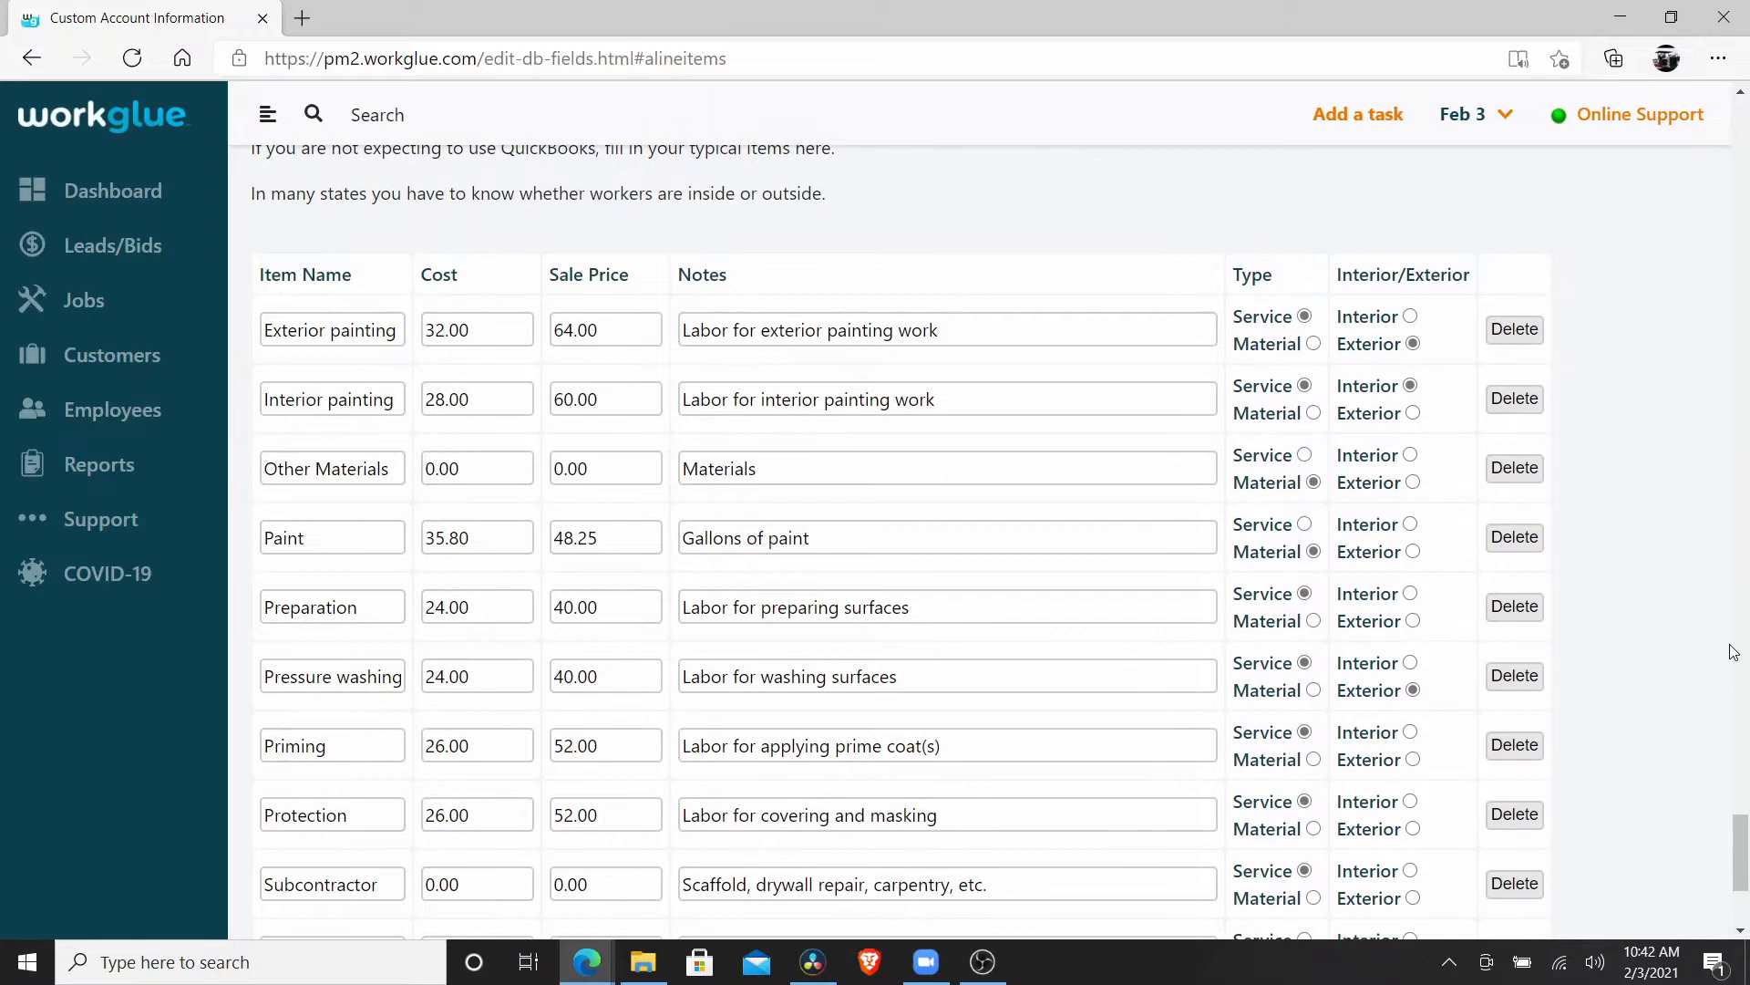
pyautogui.scroll(-1, 1734, 659)
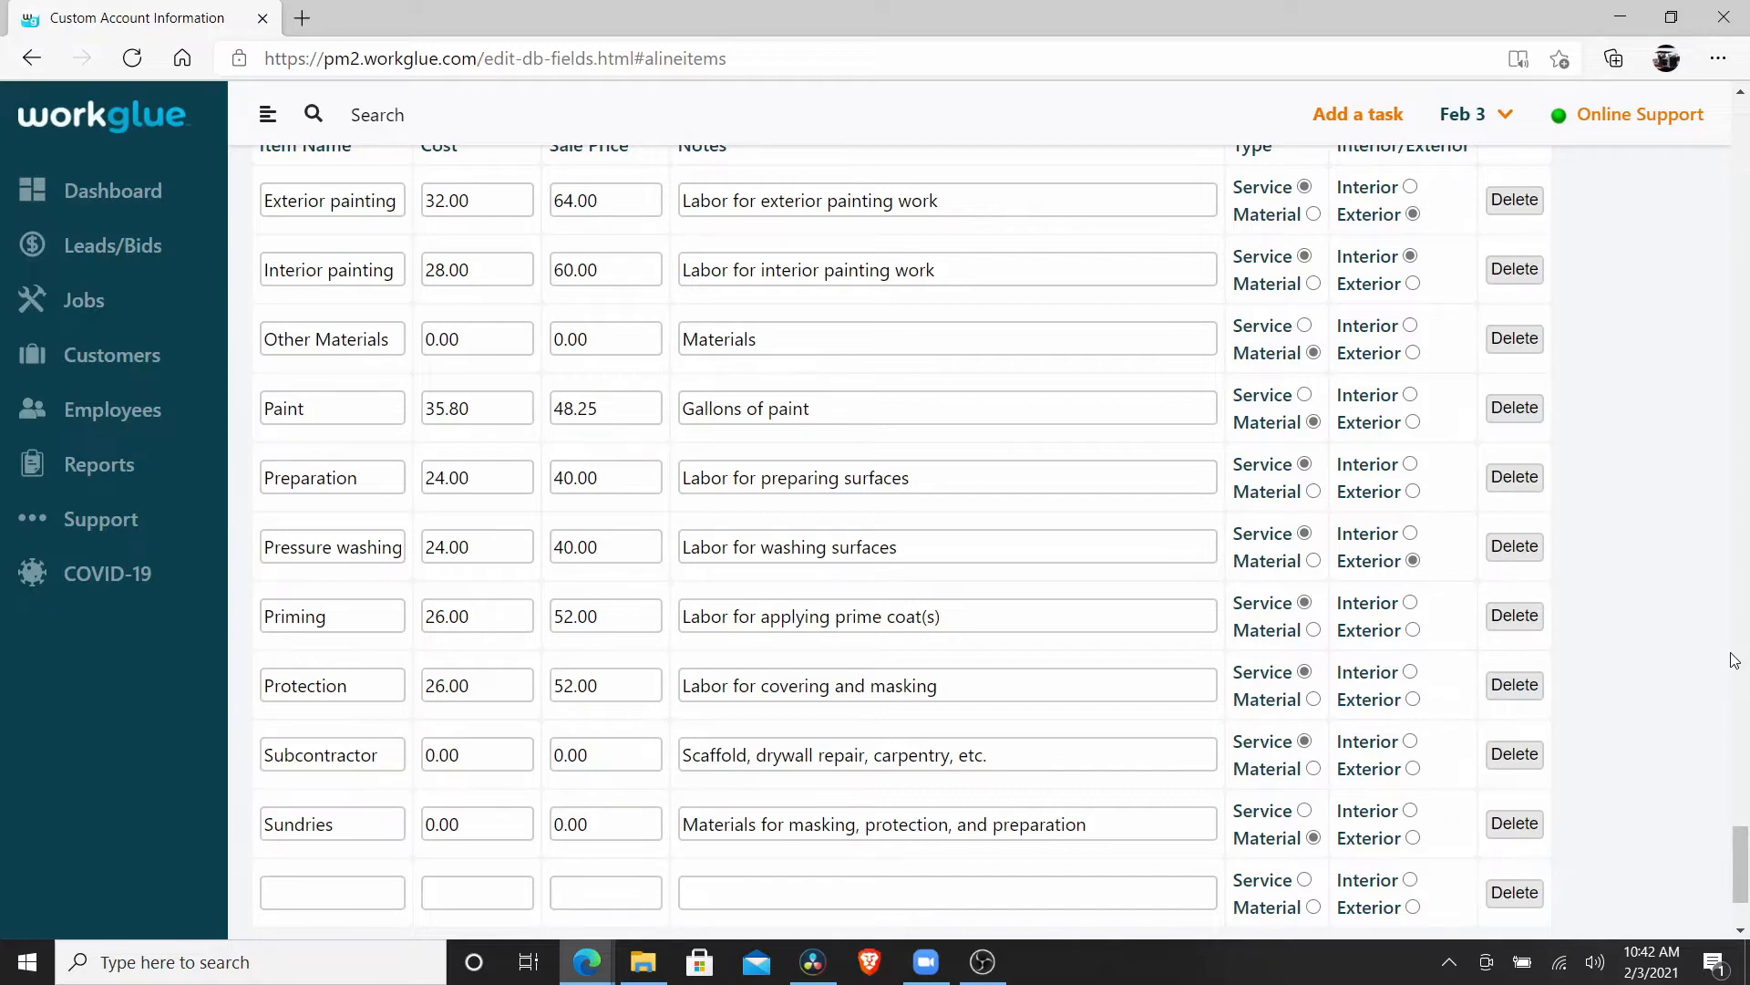
pyautogui.scroll(1, 1734, 659)
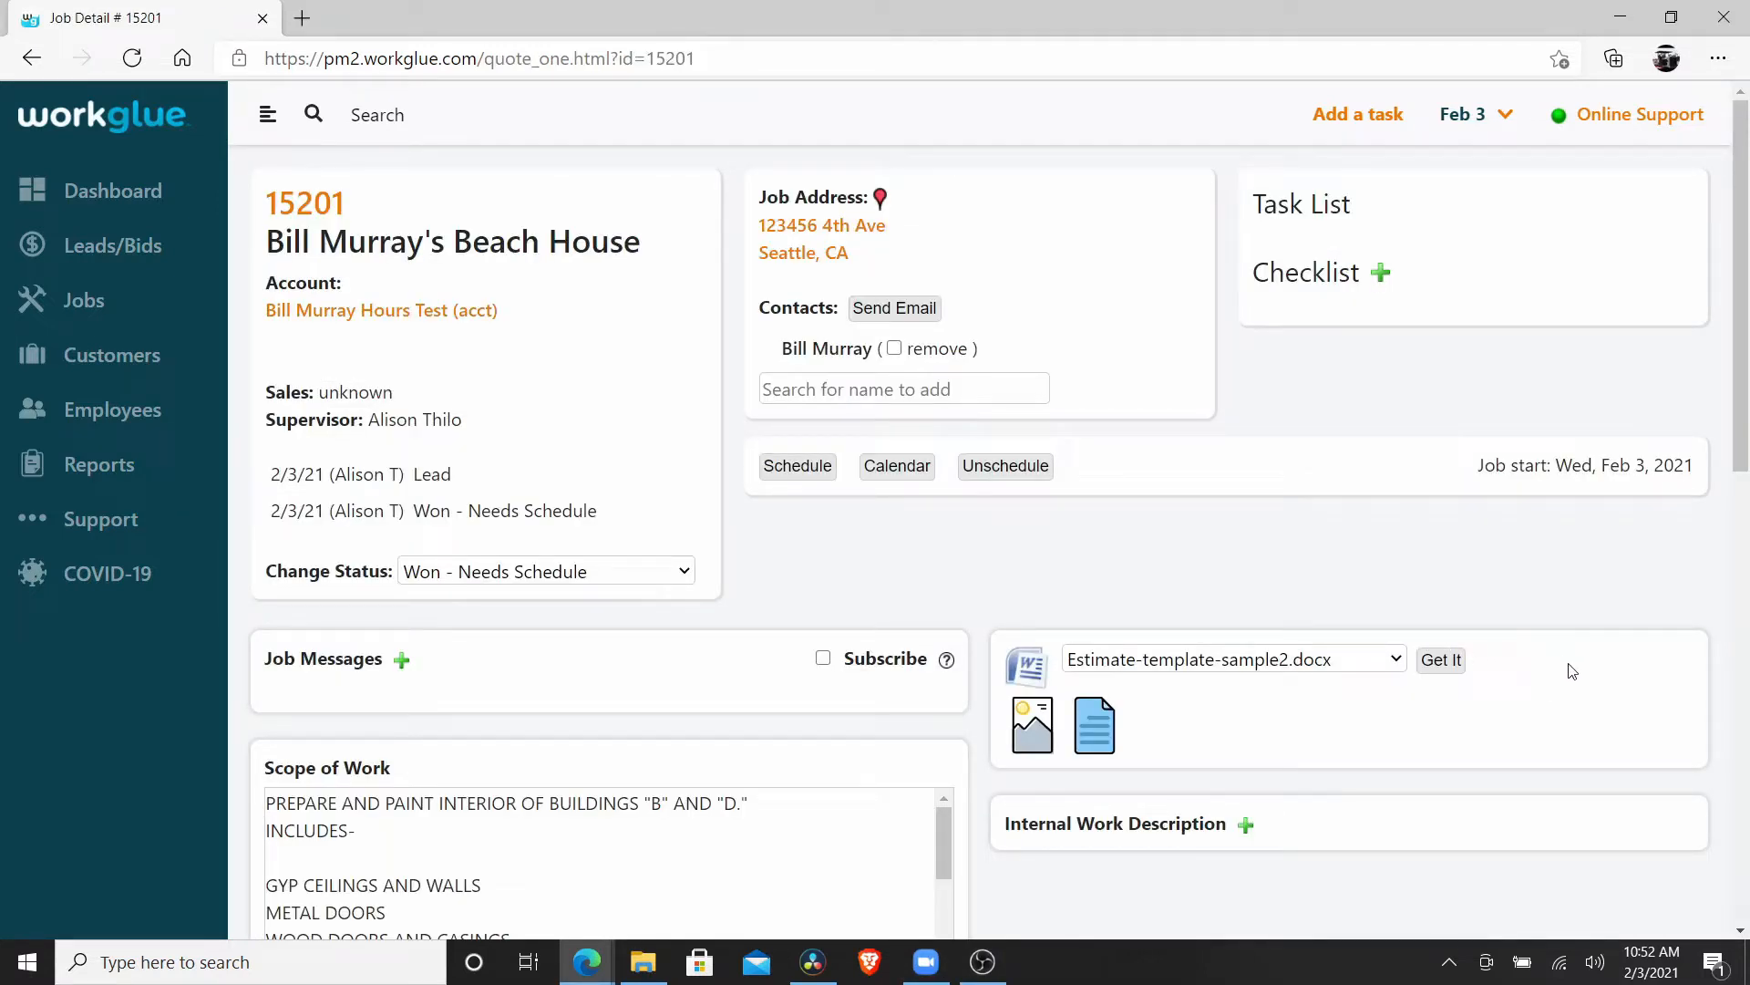
# - Add an Interior painting line of 1000 hours to the beach house job's original estimate
pyautogui.scroll(-4, 1550, 729)
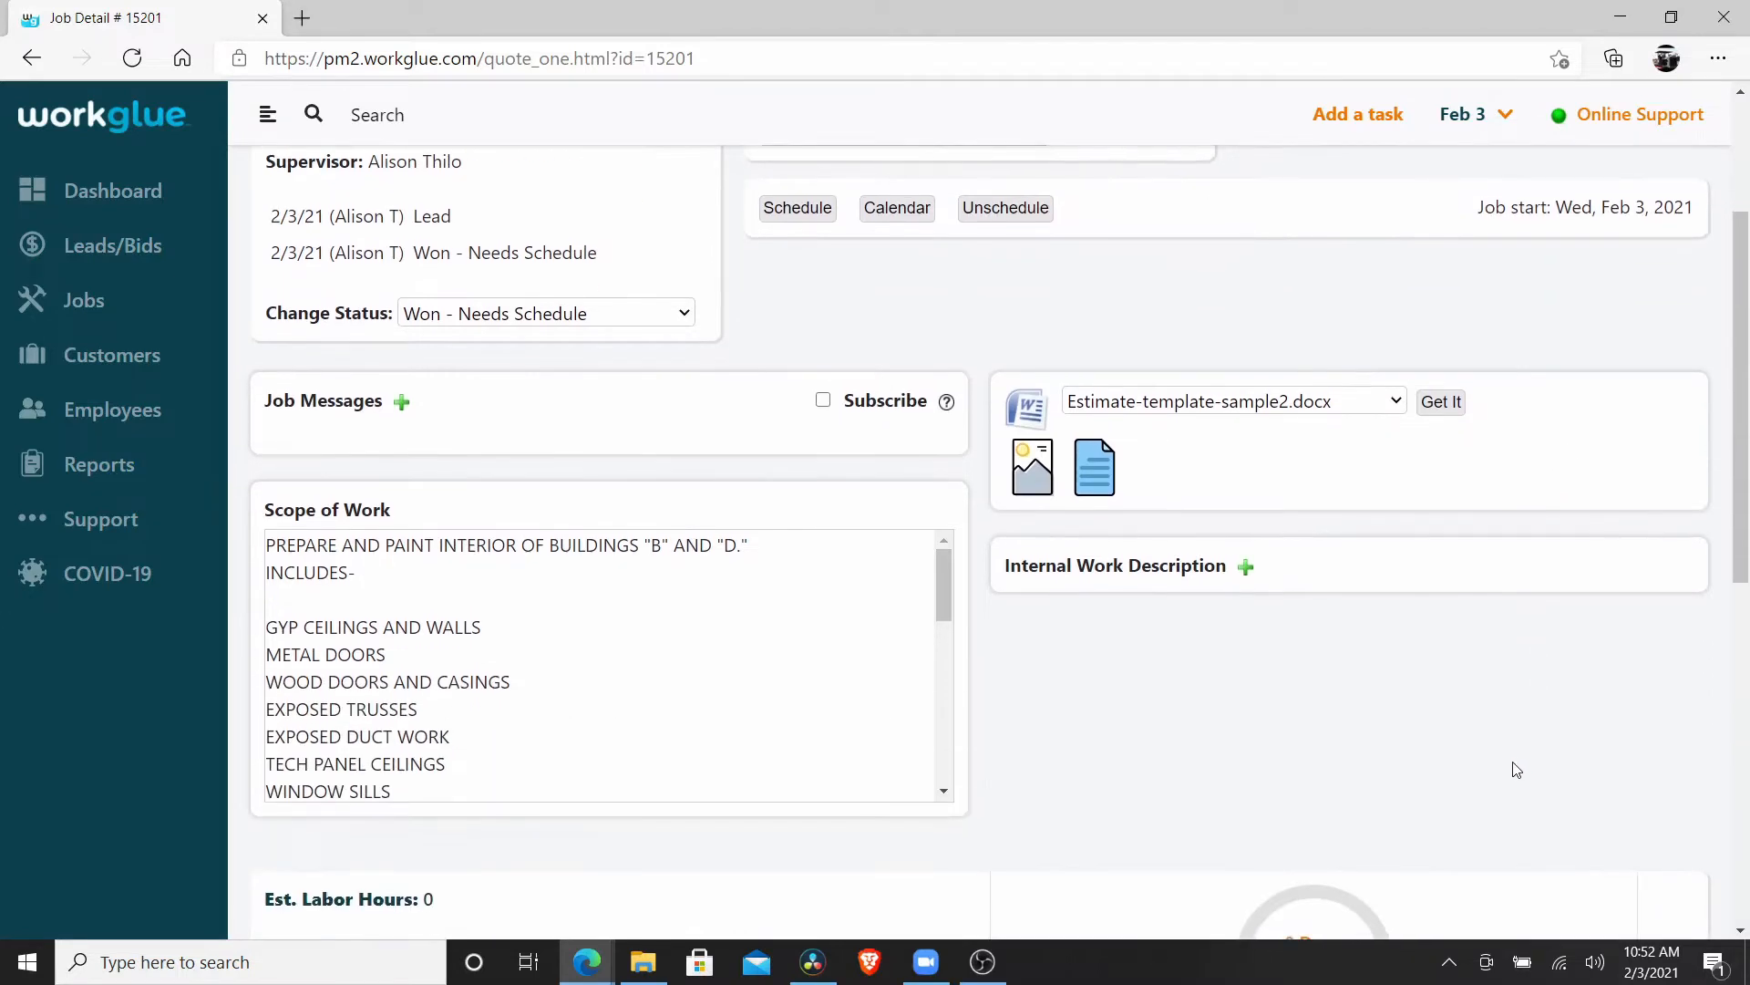
pyautogui.click(894, 610)
pyautogui.scroll(-2, 895, 612)
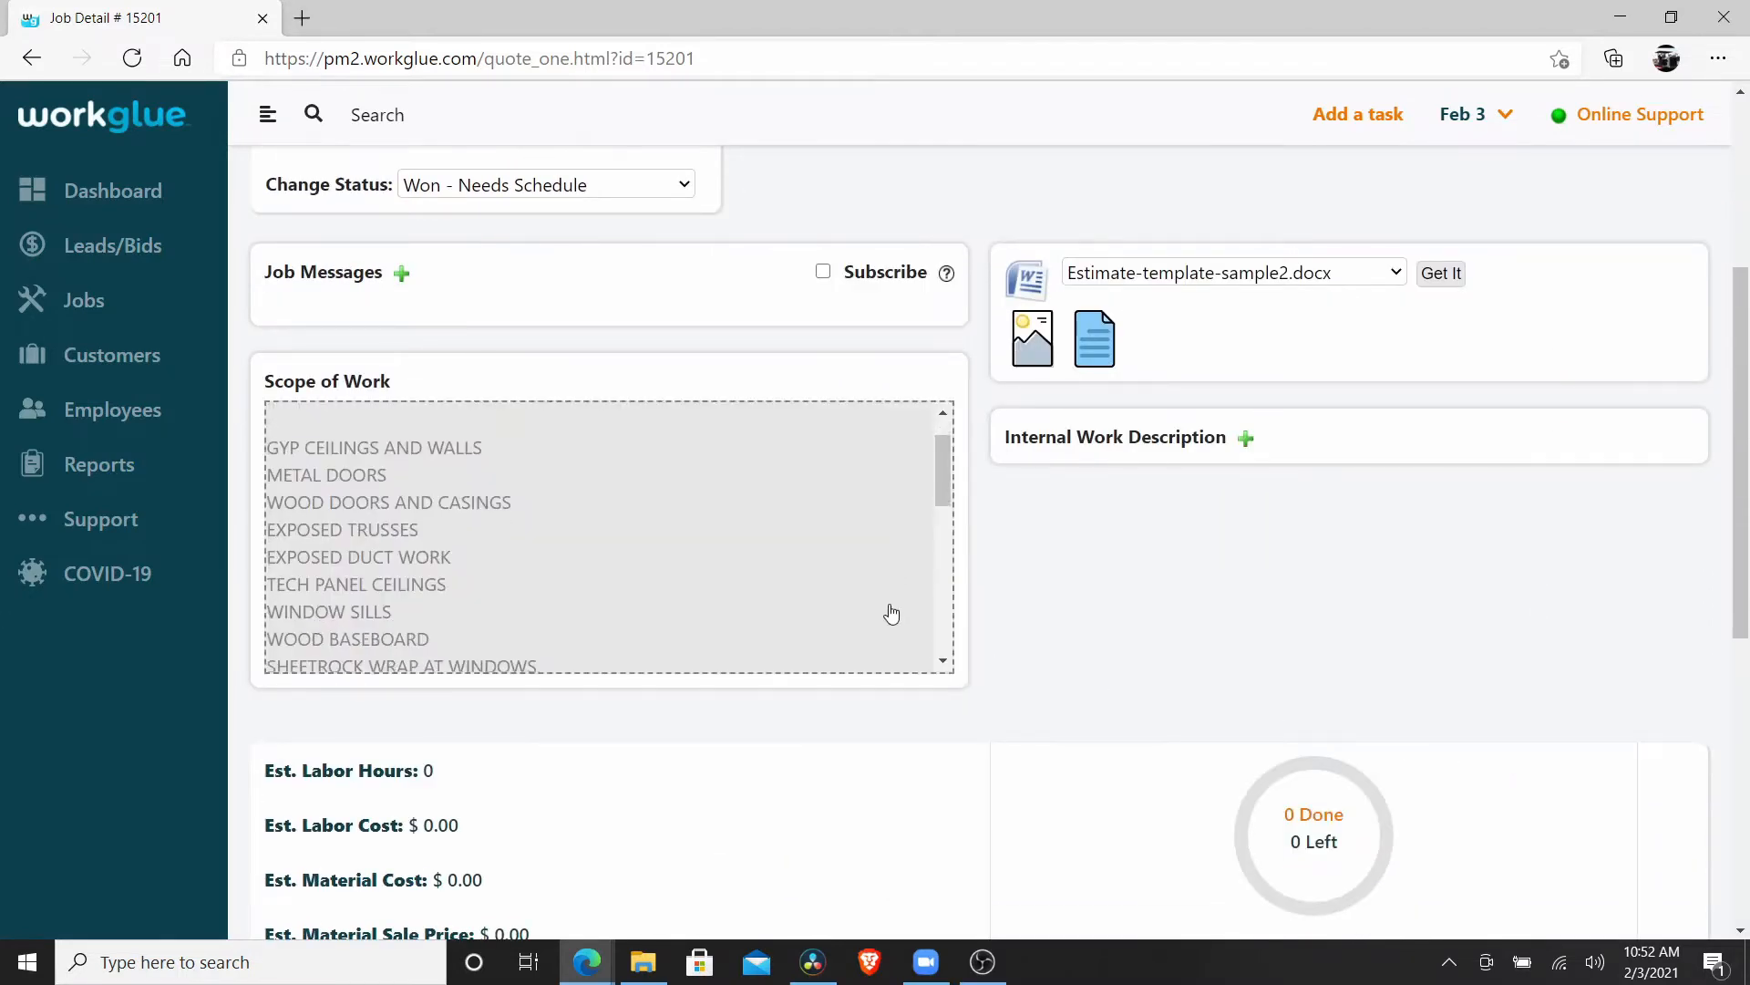
pyautogui.scroll(-3, 898, 613)
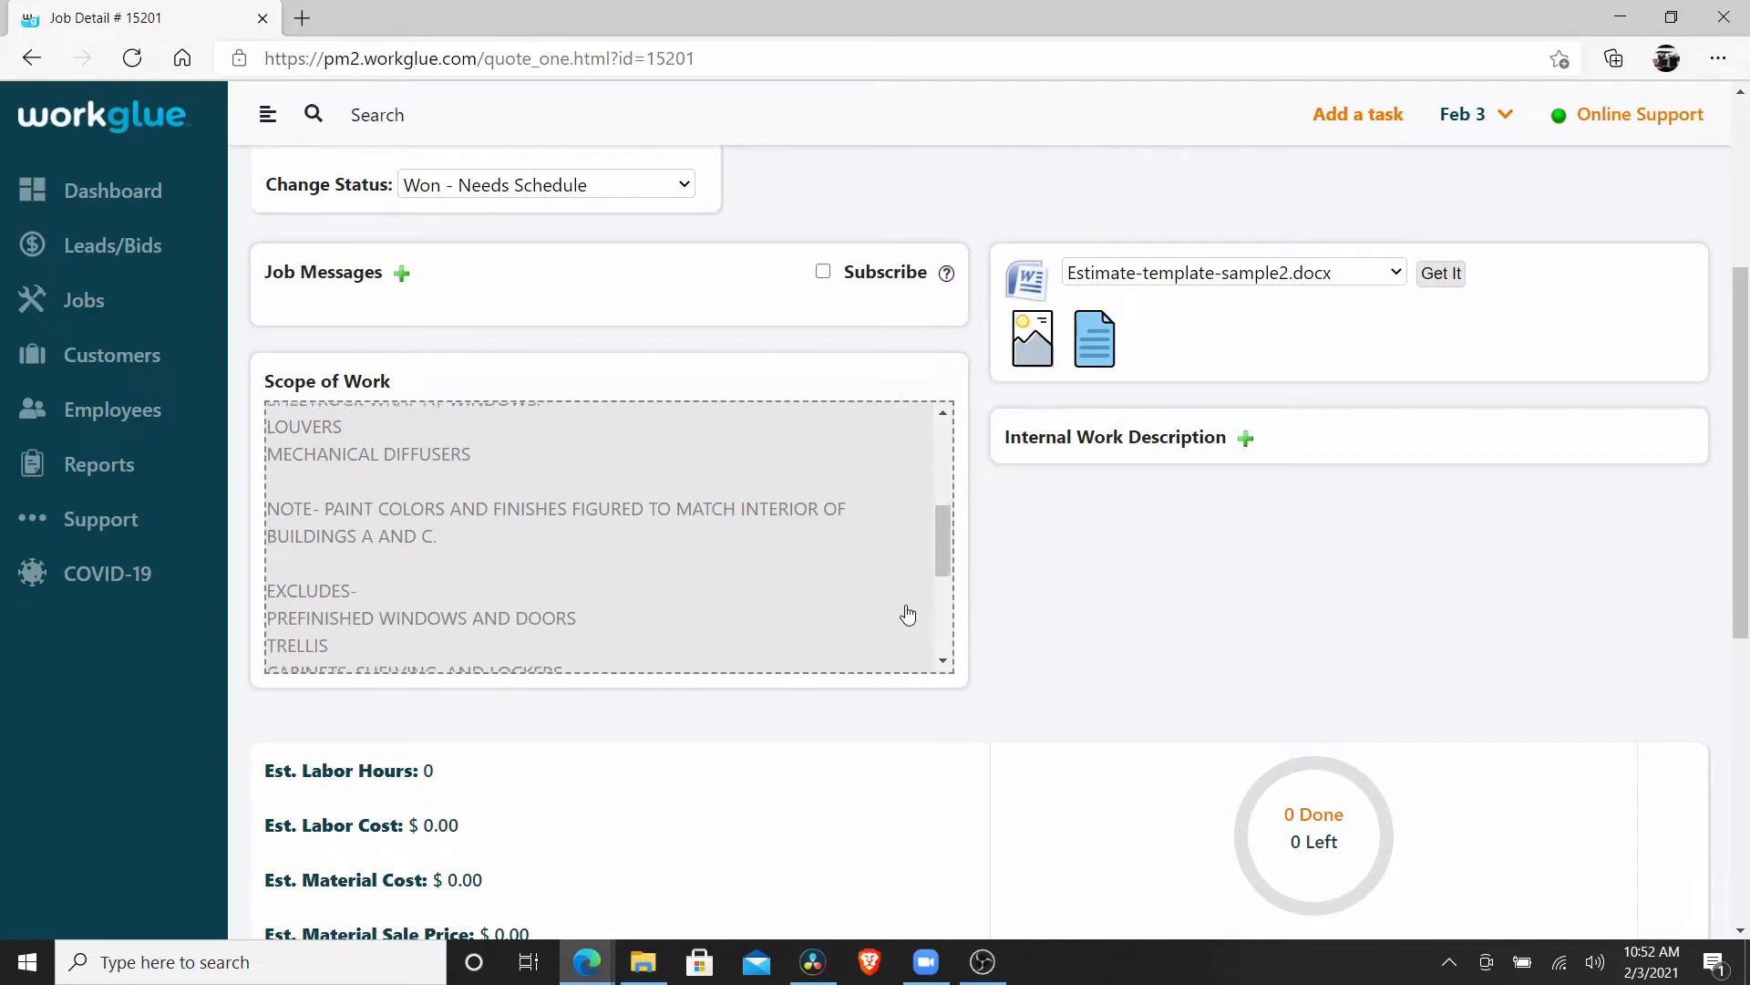
pyautogui.scroll(-6, 1641, 697)
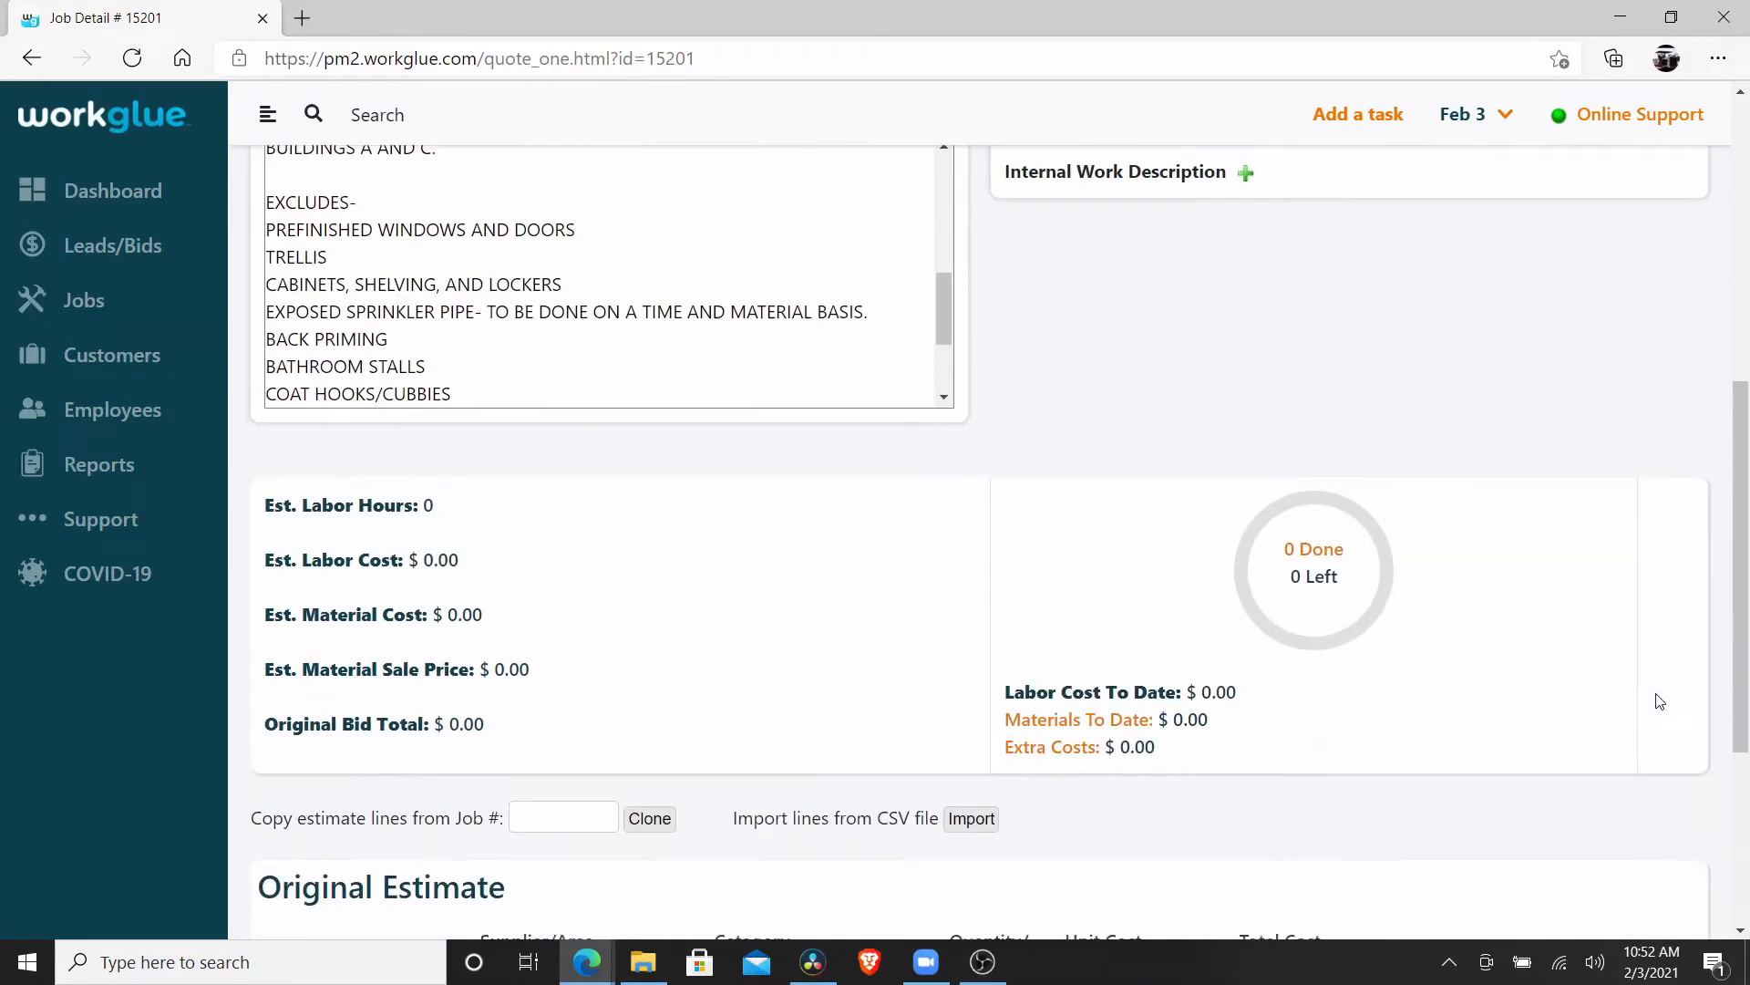
pyautogui.scroll(-2, 1664, 706)
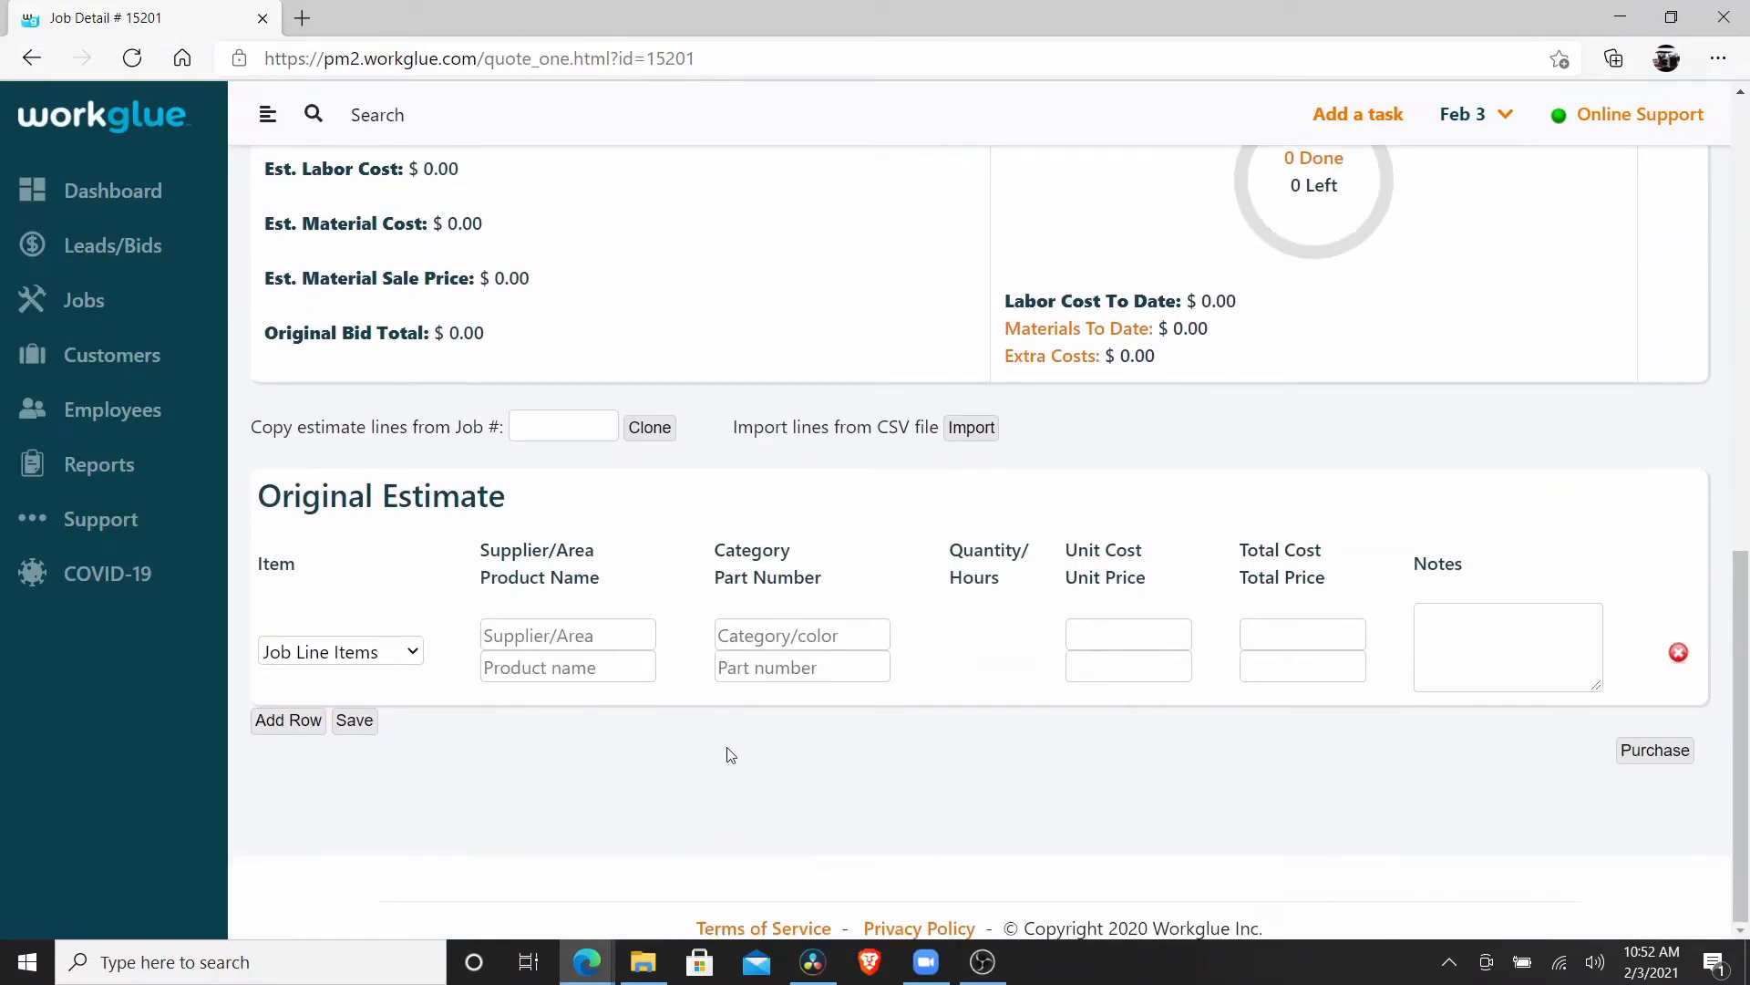
pyautogui.click(408, 652)
pyautogui.click(396, 320)
pyautogui.click(1003, 653)
pyautogui.write('1000')
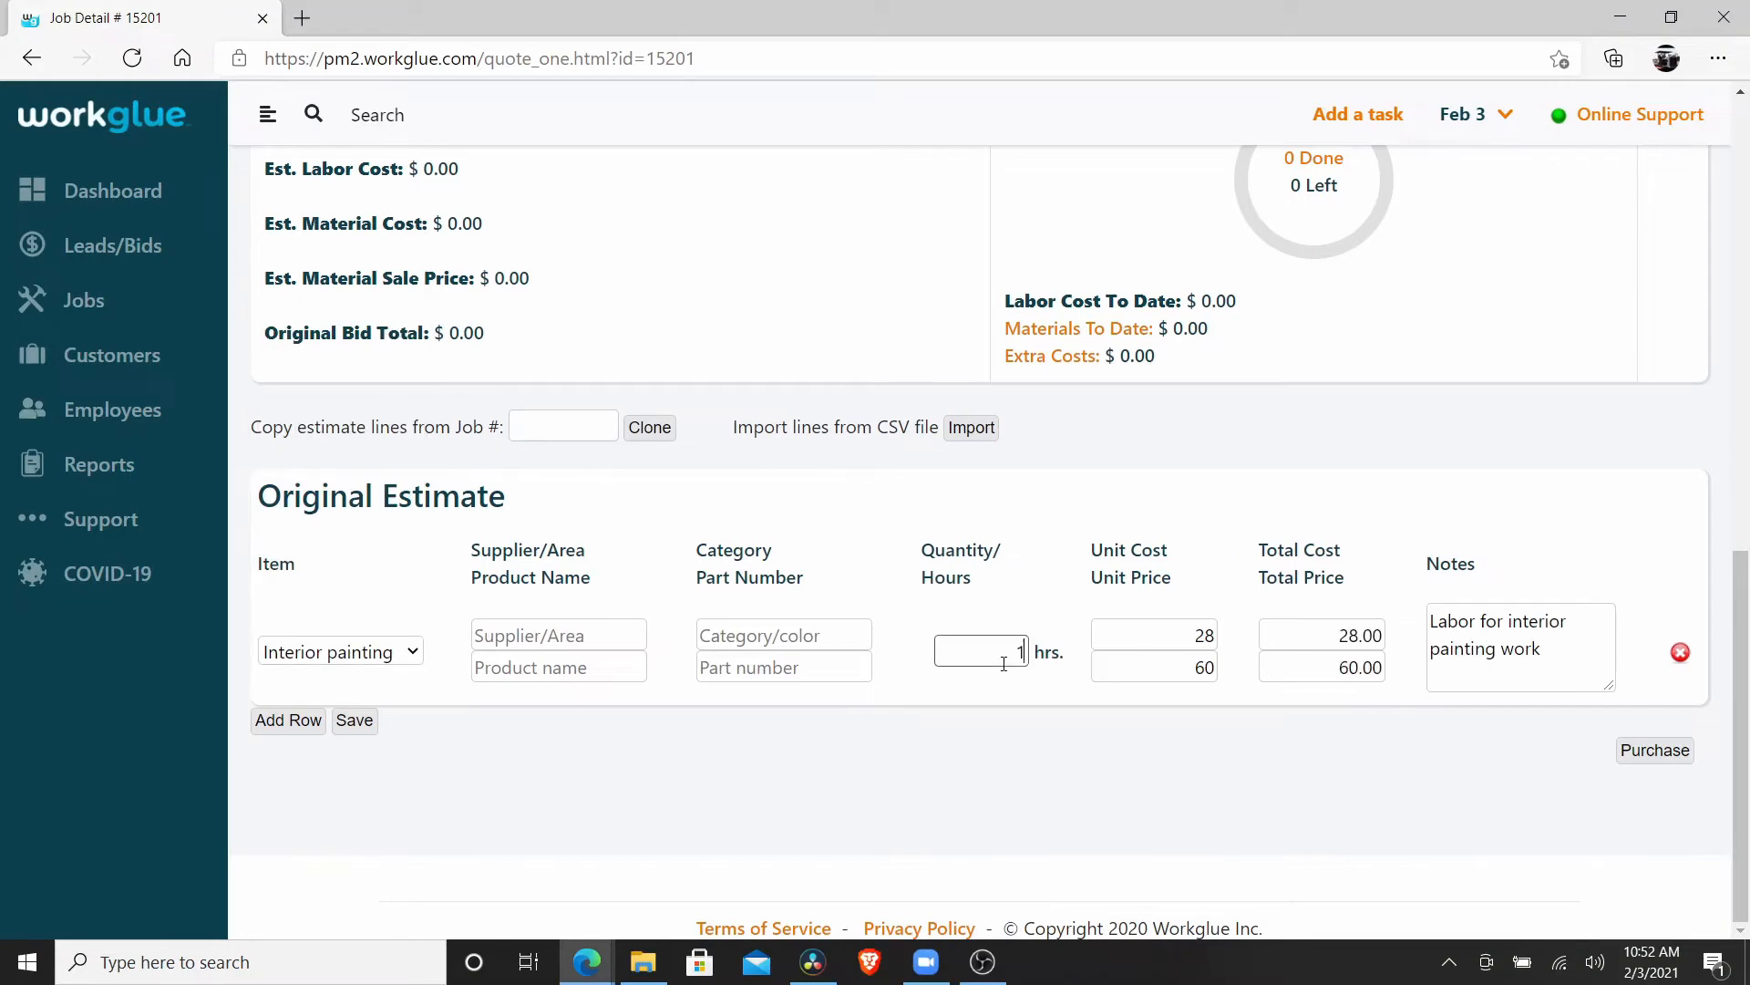
# - Add a Paint row to the estimate with supplier Sherwin Williams, product Promar 200, color Bright White and part number SW 7005
pyautogui.click(298, 725)
pyautogui.click(345, 759)
pyautogui.click(392, 503)
pyautogui.click(551, 743)
pyautogui.write('Sherwin Williams')
pyautogui.press('Tab')
pyautogui.write('Promar 200')
pyautogui.press('Tab')
pyautogui.write('Bright White')
pyautogui.press('Tab')
pyautogui.write('SW 7005')
pyautogui.press('Tab')
# - Set the paint quantity to 50 GAL and replace the row's note with "Living Room and Kitchen"
pyautogui.write('50')
pyautogui.press('Tab')
pyautogui.press('g')
pyautogui.press('Tab')
pyautogui.press('Tab')
pyautogui.press('Tab')
pyautogui.press('Tab')
pyautogui.press('Tab')
pyautogui.moveTo(1570, 730); pyautogui.dragTo(1440, 731)
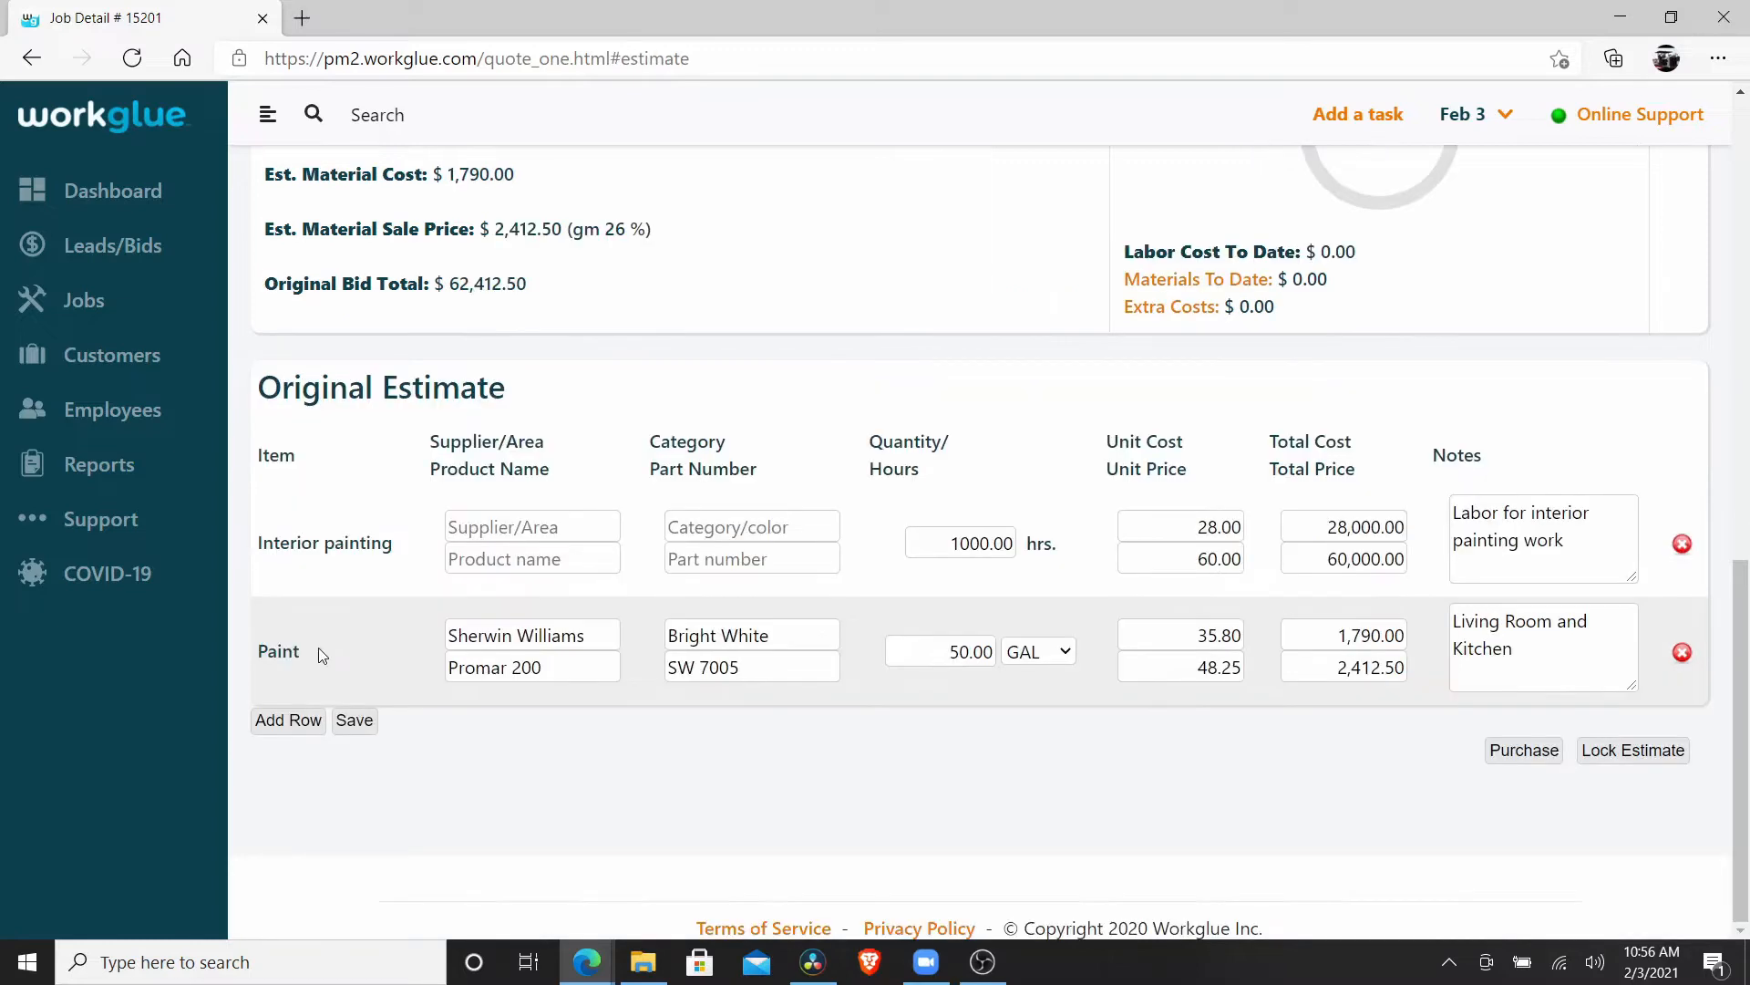
pyautogui.moveTo(321, 655)
pyautogui.mouseDown()
pyautogui.moveTo(315, 606)
pyautogui.moveTo(336, 570)
pyautogui.moveTo(346, 594)
pyautogui.mouseUp()
pyautogui.moveTo(407, 691); pyautogui.dragTo(416, 579)
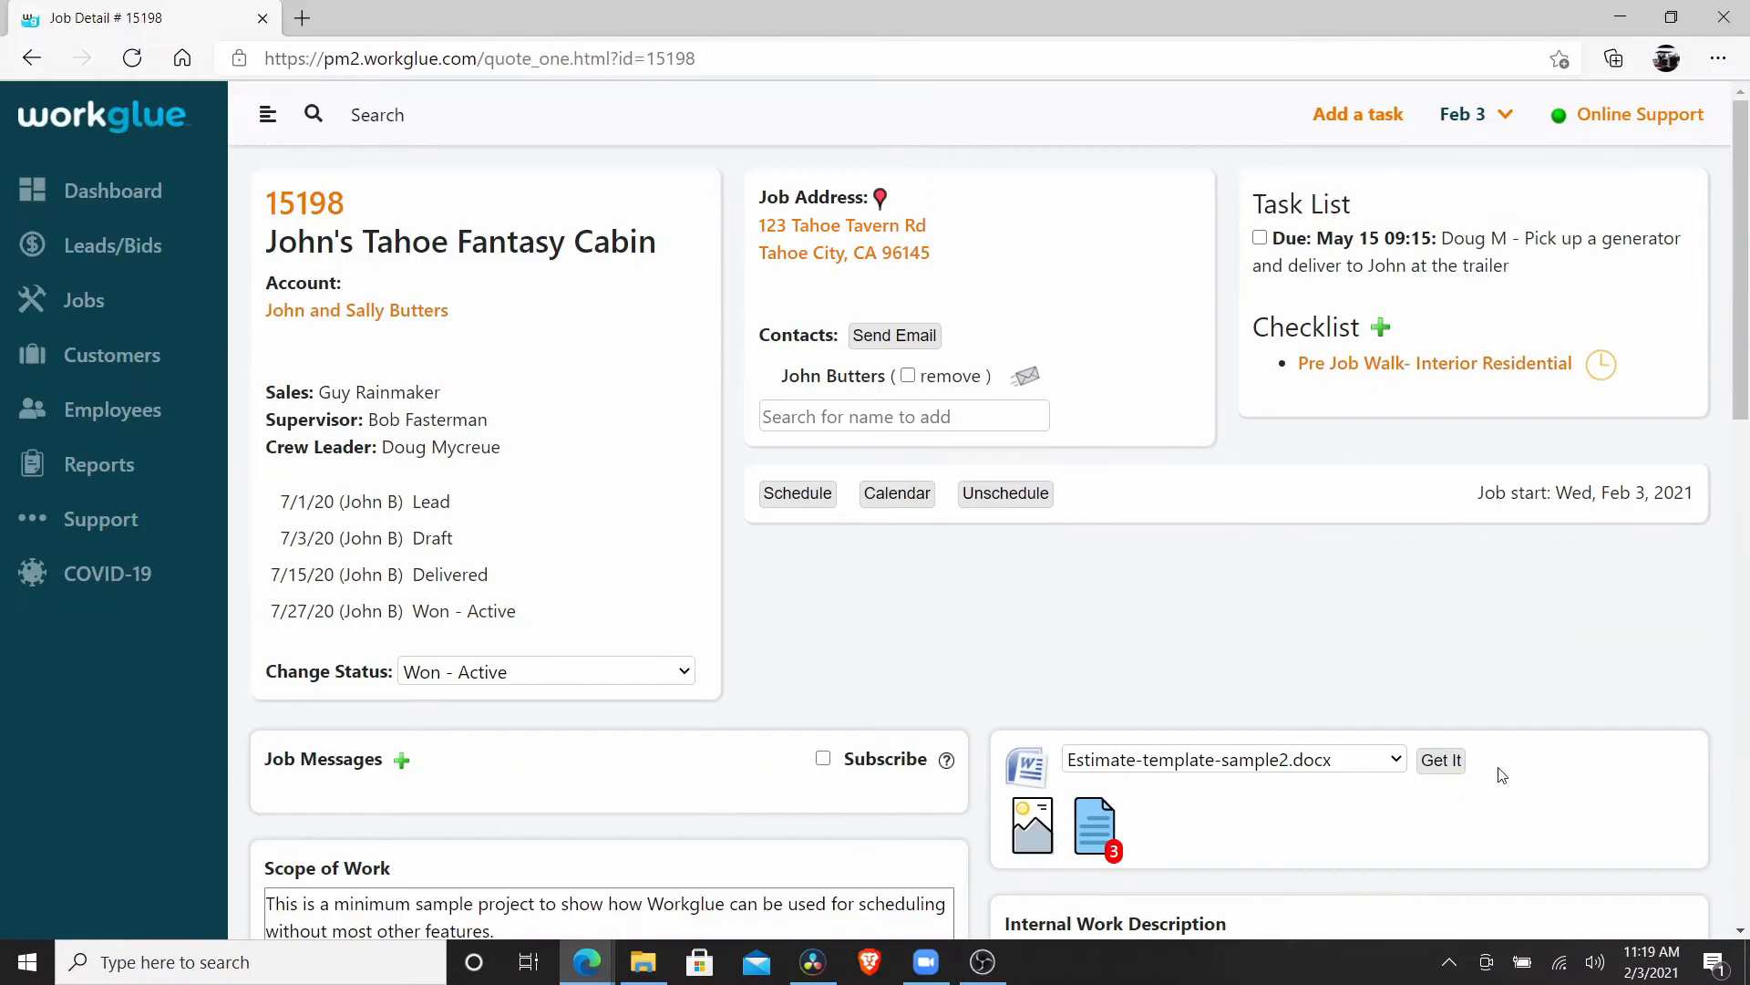
# - View the Tahoe Fantasy Cabin job's completed labor hours by cost code and in detail by date and employee
pyautogui.scroll(-5, 1493, 769)
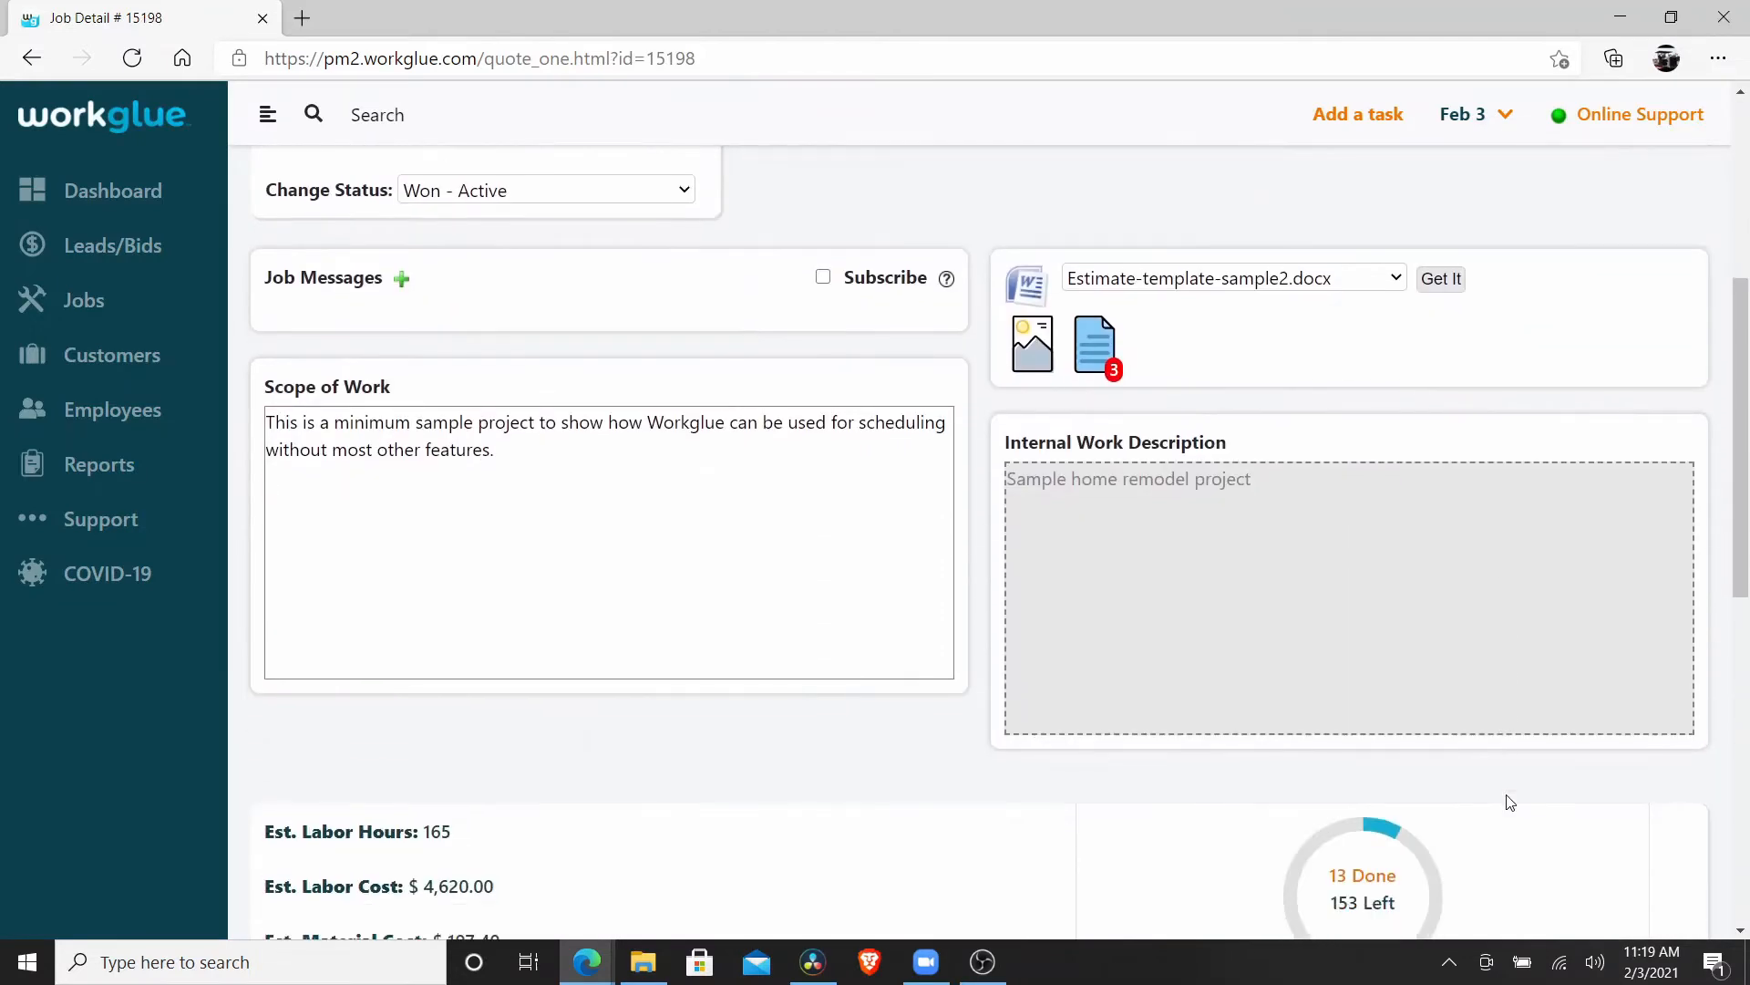
pyautogui.scroll(-7, 1510, 802)
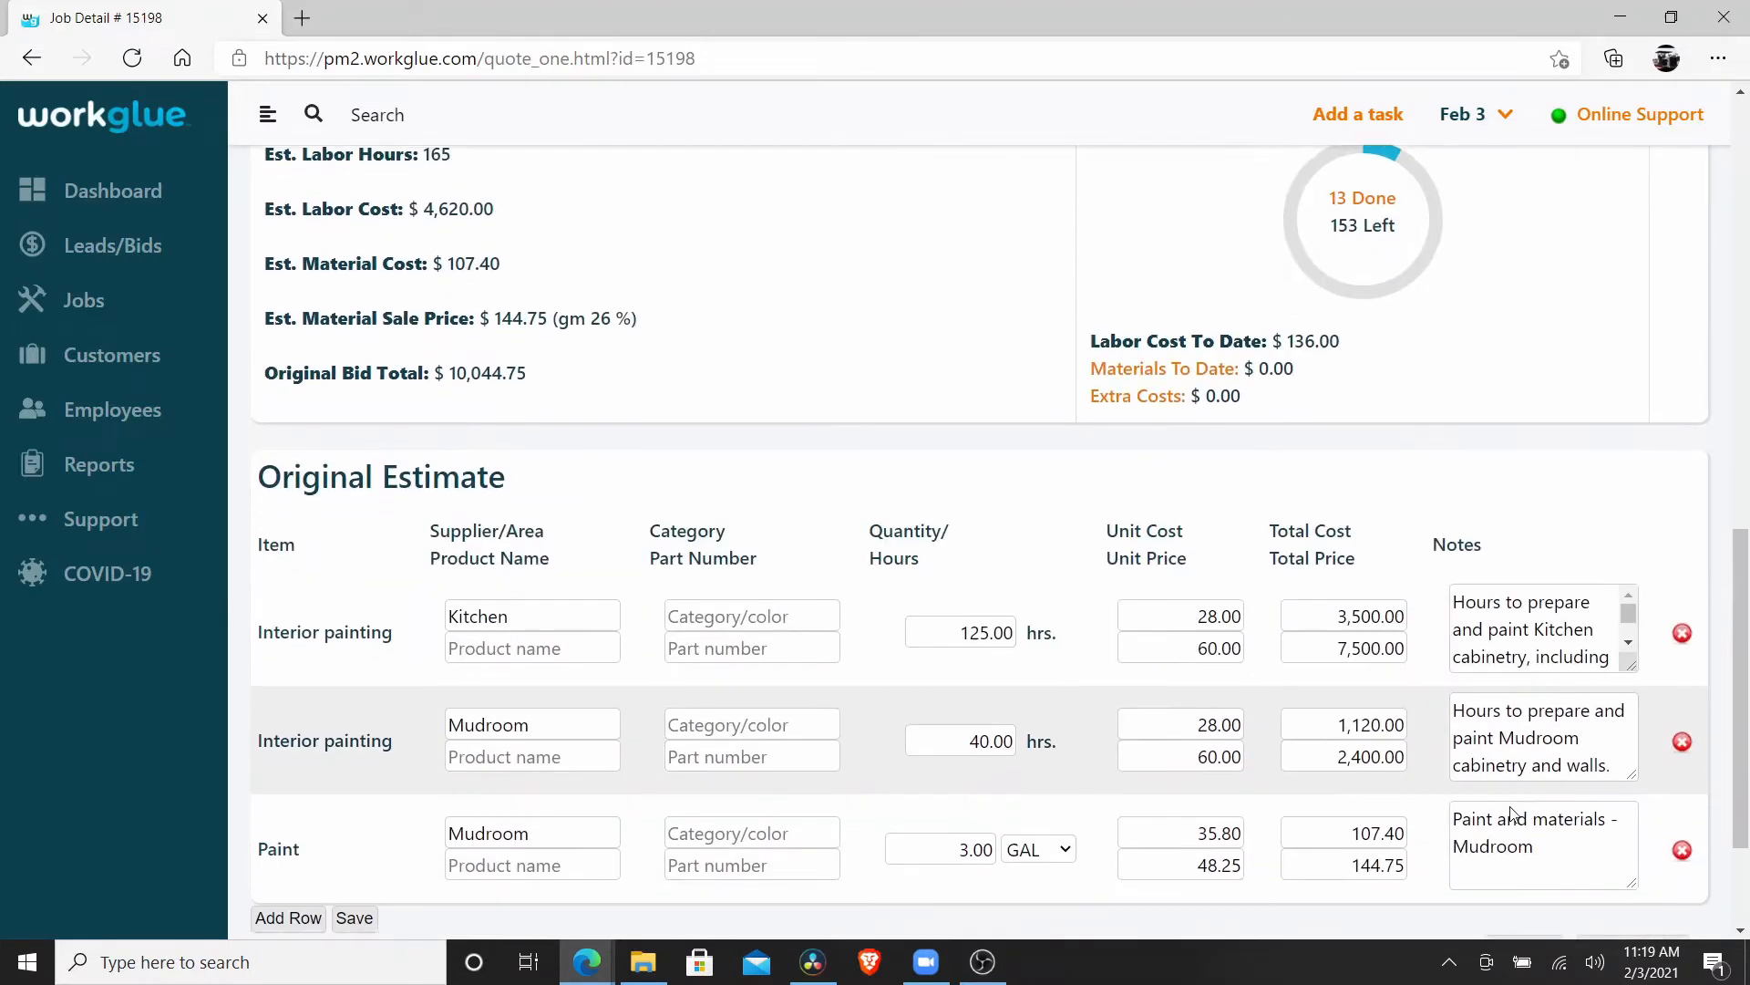
pyautogui.click(1360, 198)
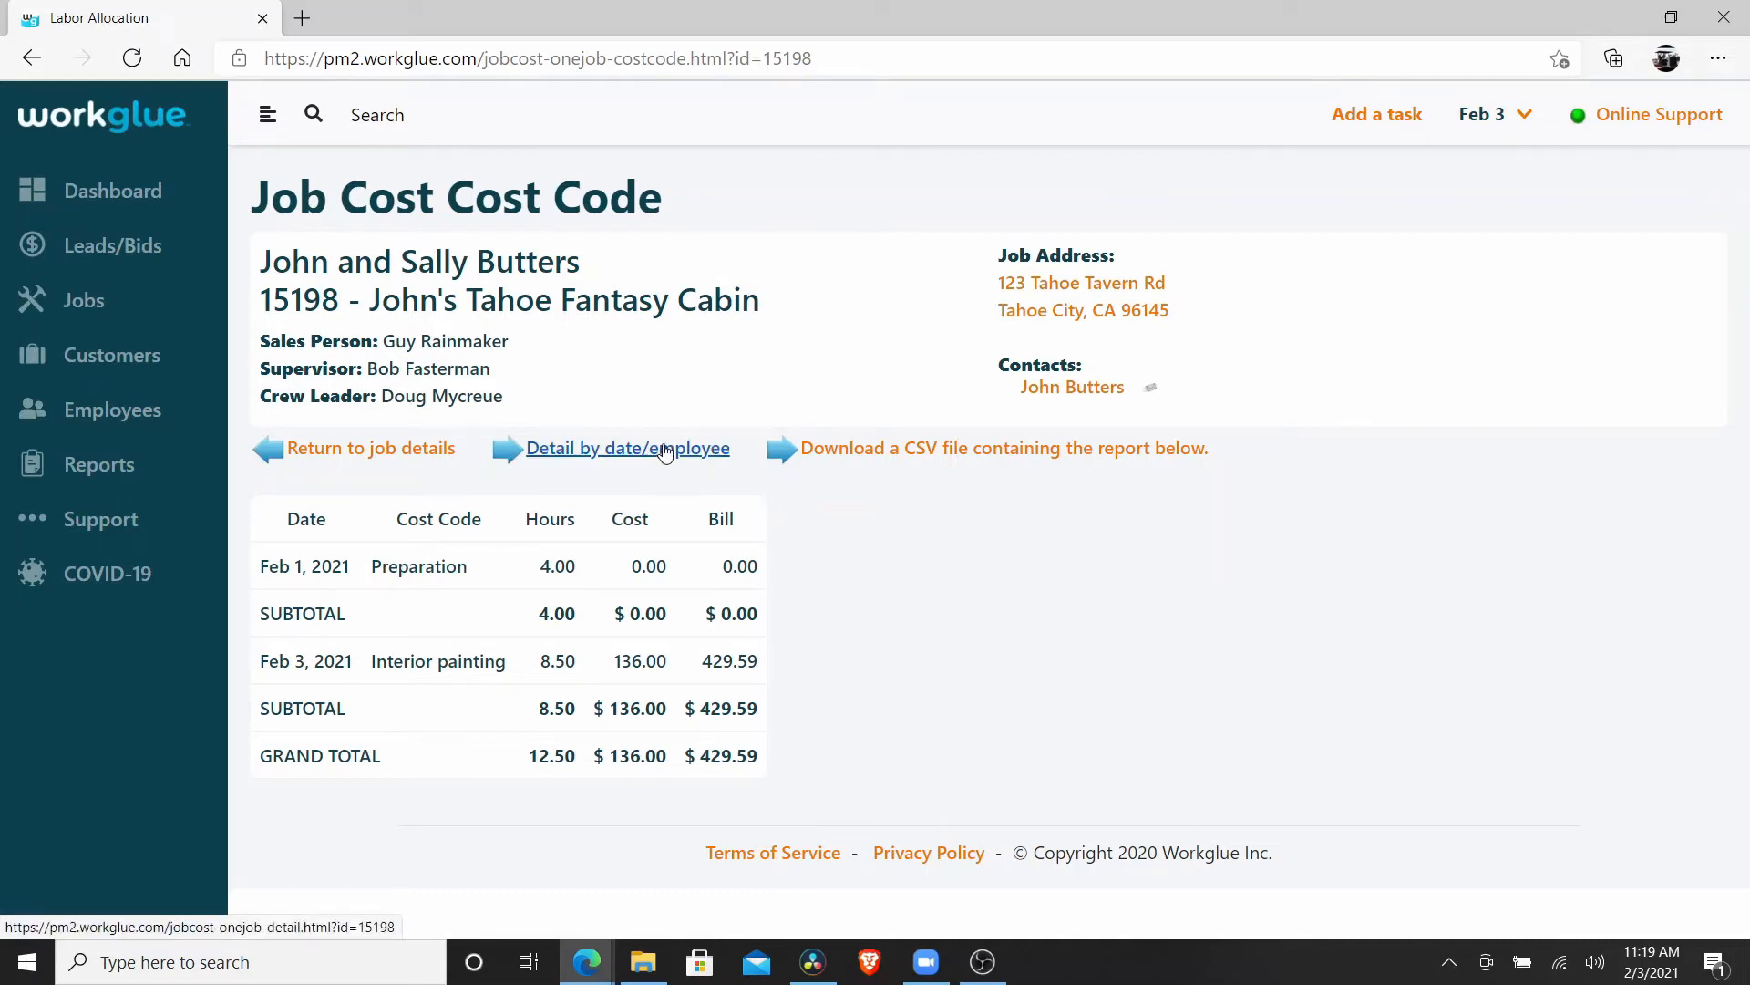
pyautogui.click(665, 451)
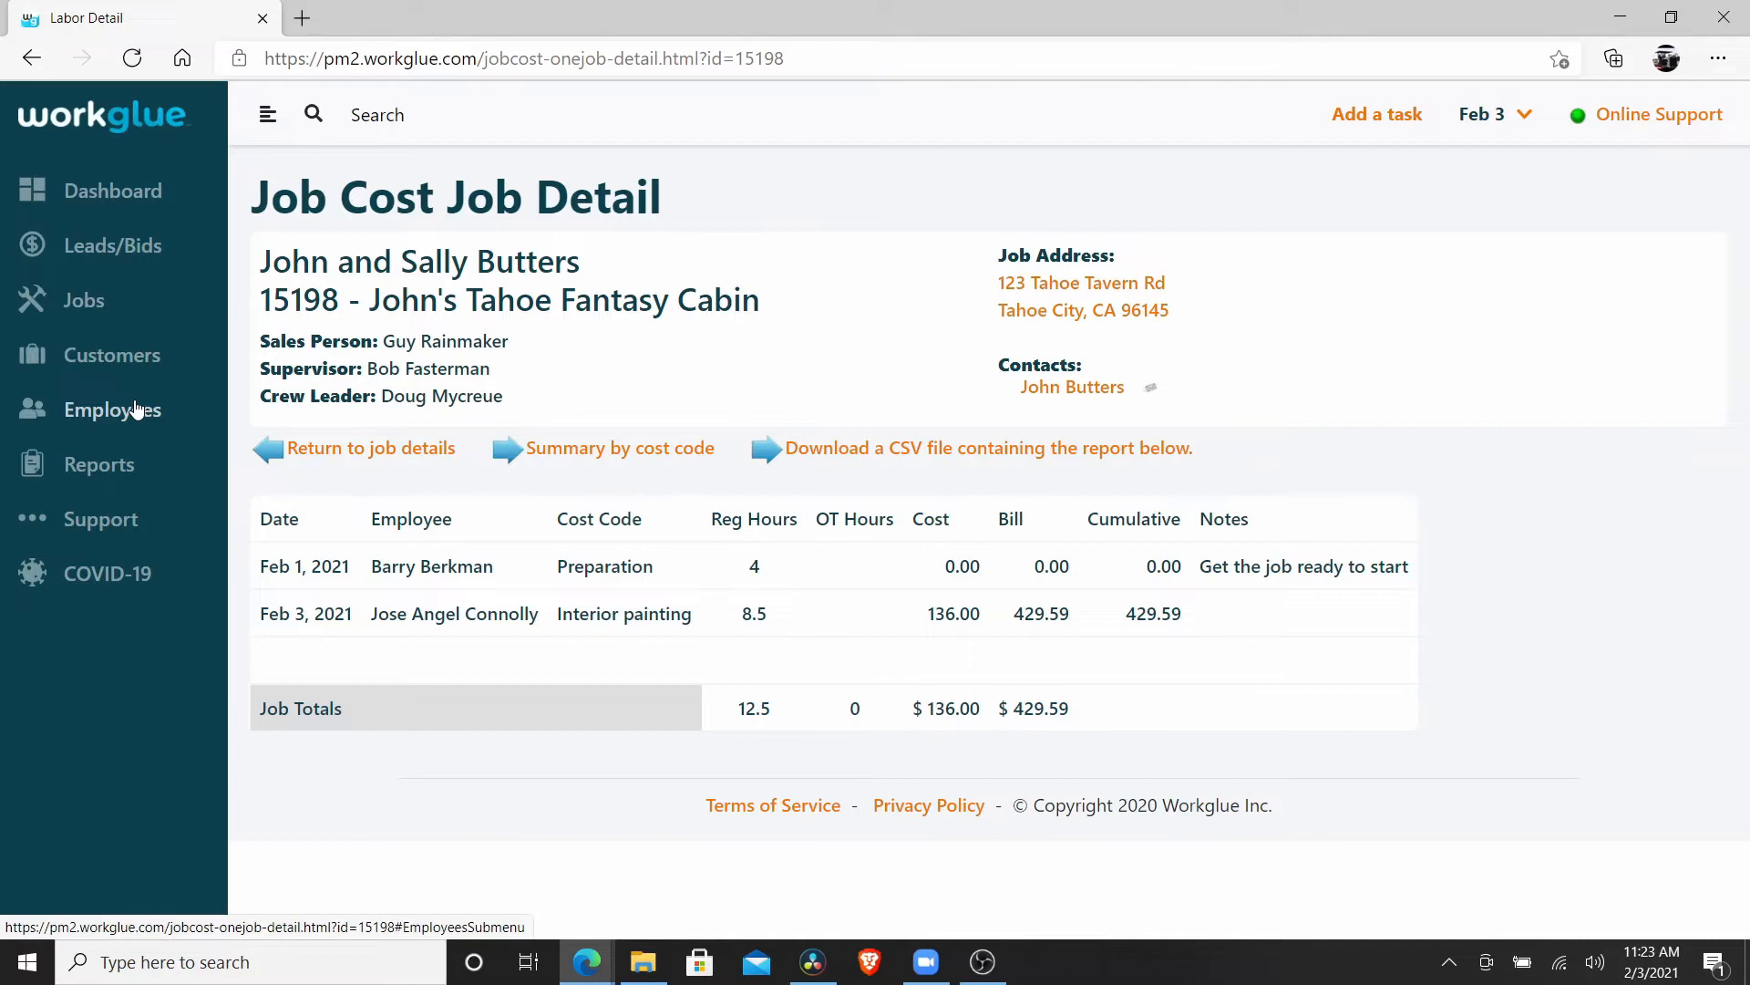
# - In the employee hours entry, assign the Green Field Exterior bldg 55 hours to Change Order # 1, add the note "Change order work" and save
pyautogui.click(135, 408)
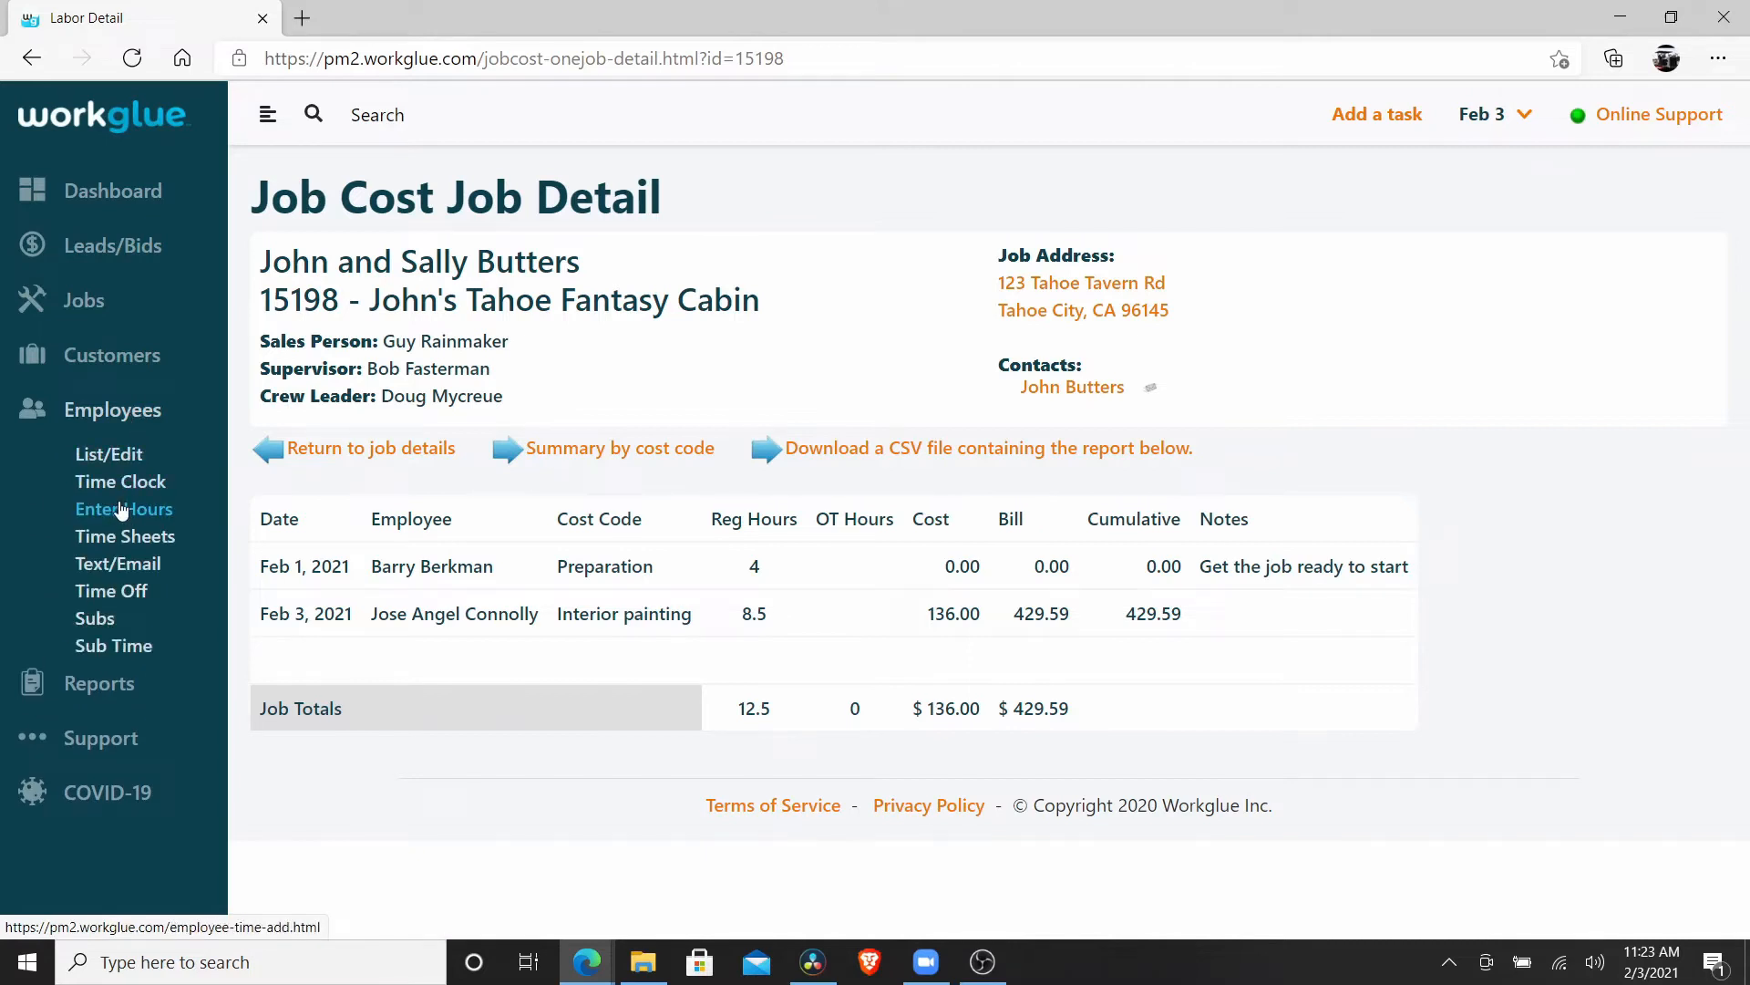
pyautogui.click(119, 511)
pyautogui.click(1036, 603)
pyautogui.click(1005, 674)
pyautogui.click(1157, 594)
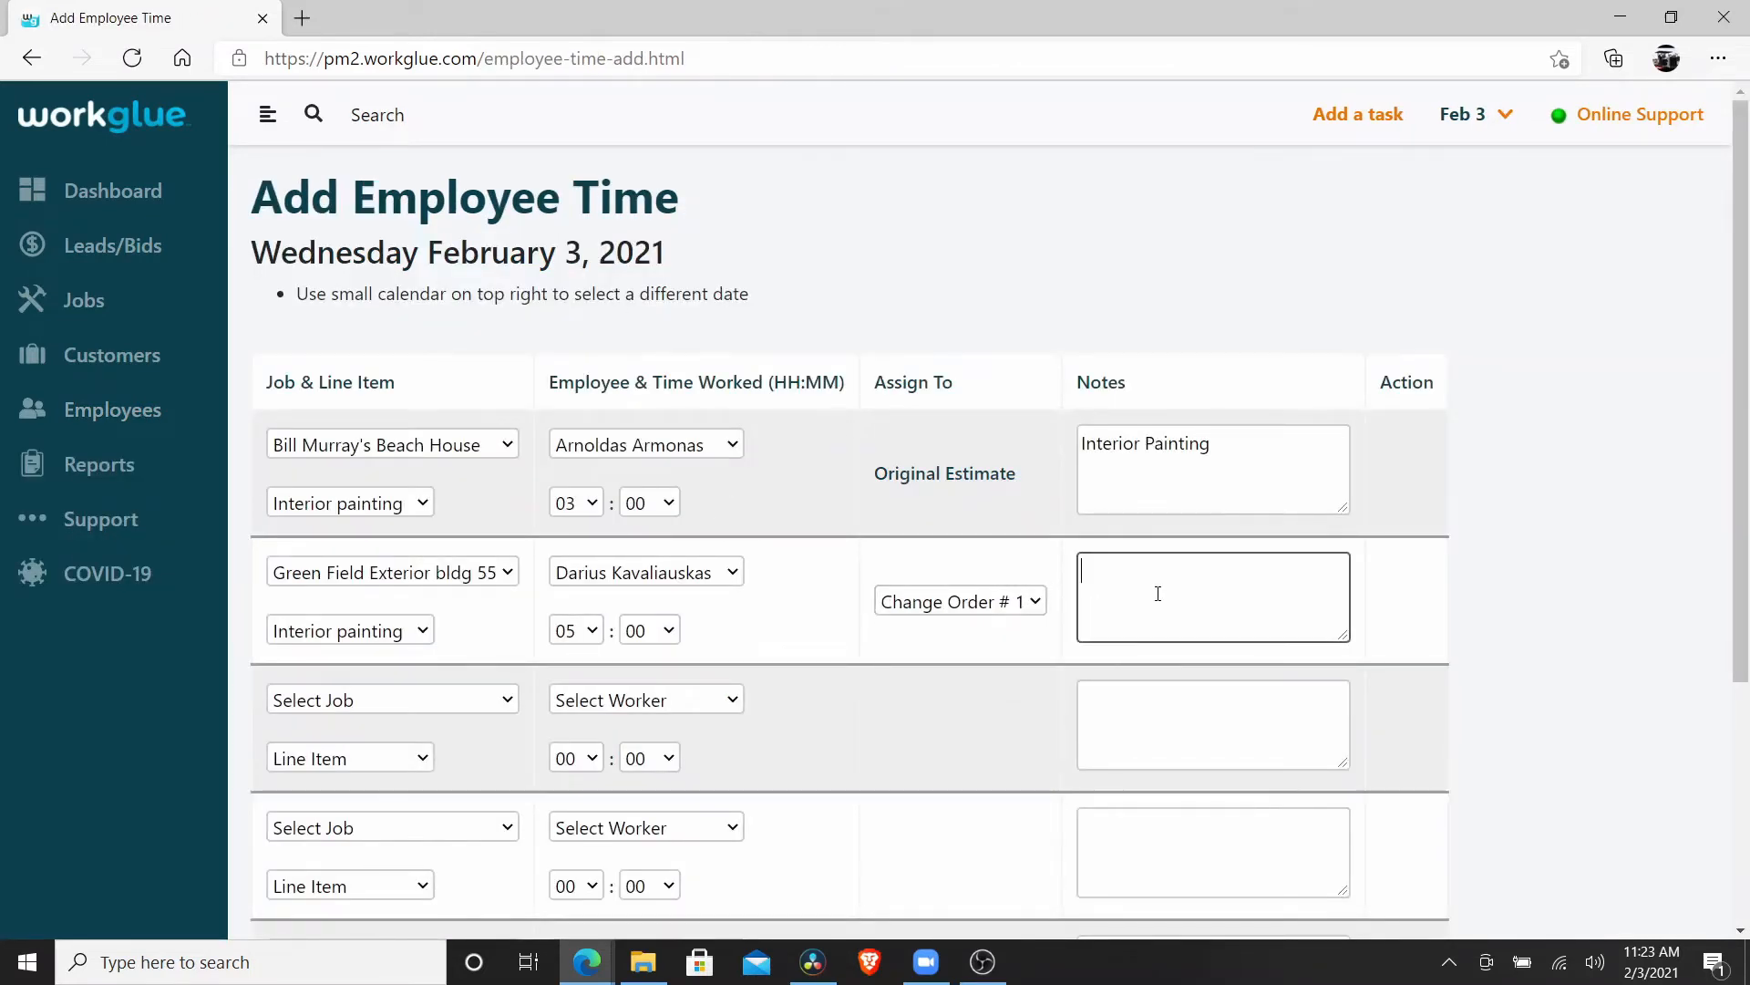
pyautogui.write('Change order work')
pyautogui.scroll(-3, 938, 783)
pyautogui.click(272, 860)
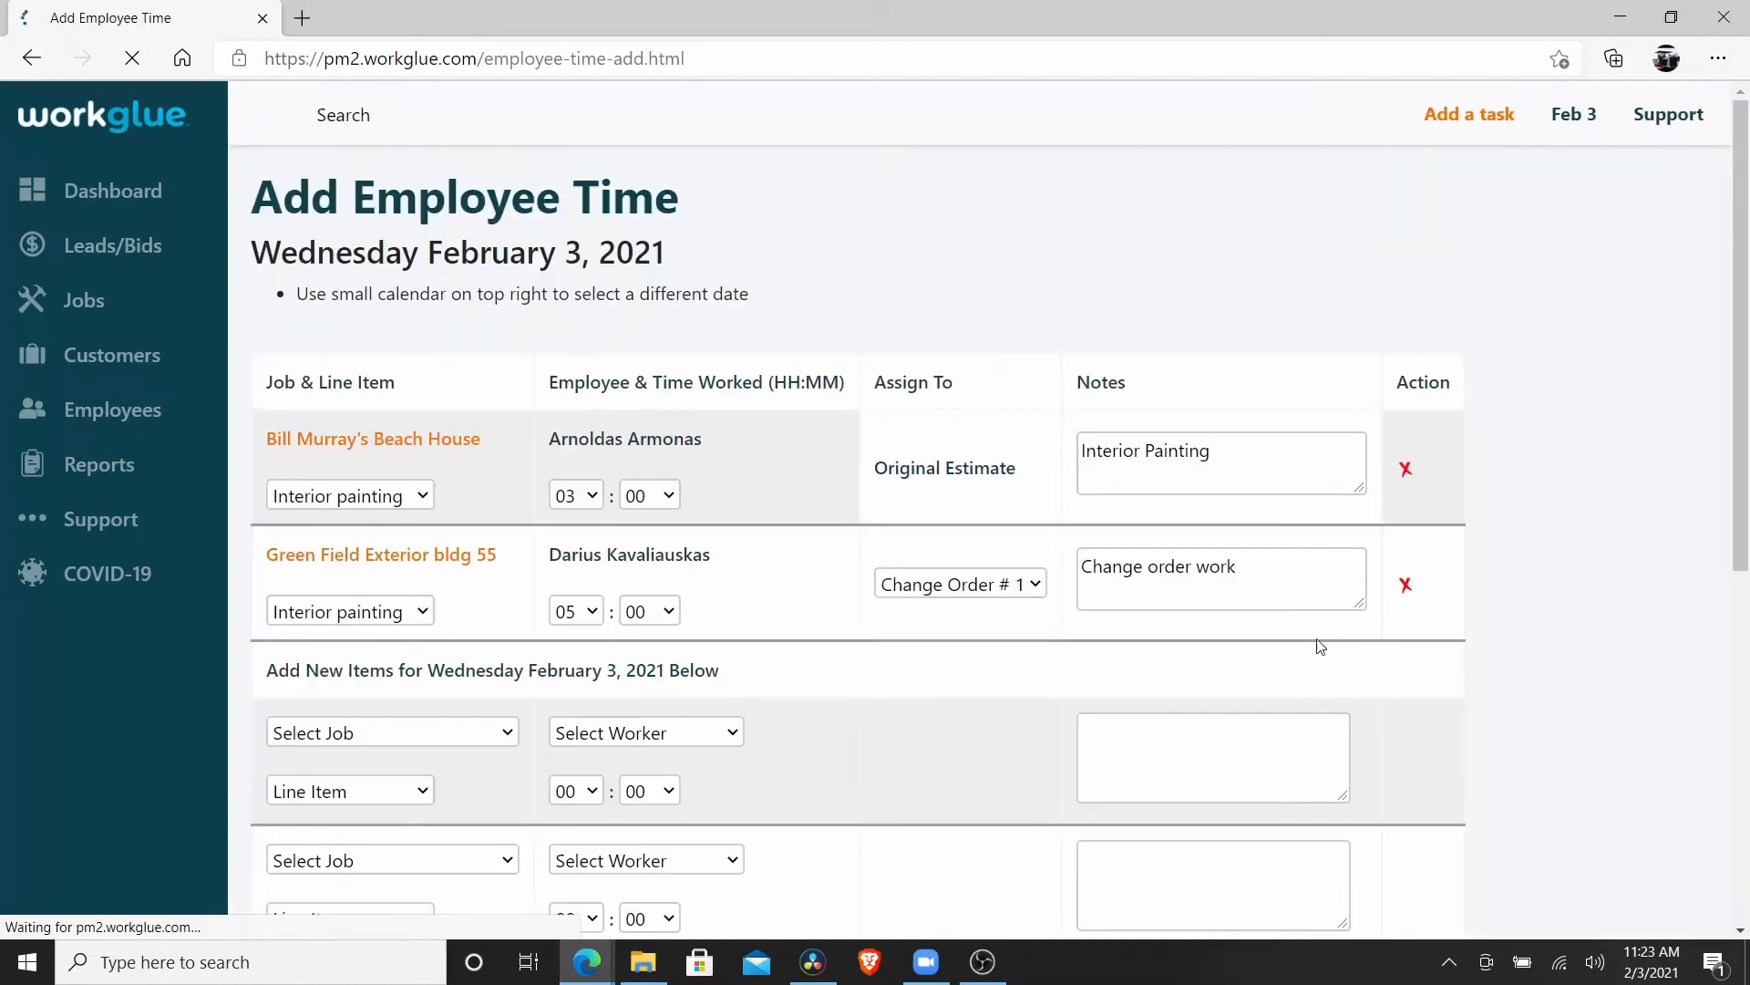
# - Open the calendar for choosing another date, and review the workers' time clock entries for Wednesday February 3
pyautogui.click(1465, 117)
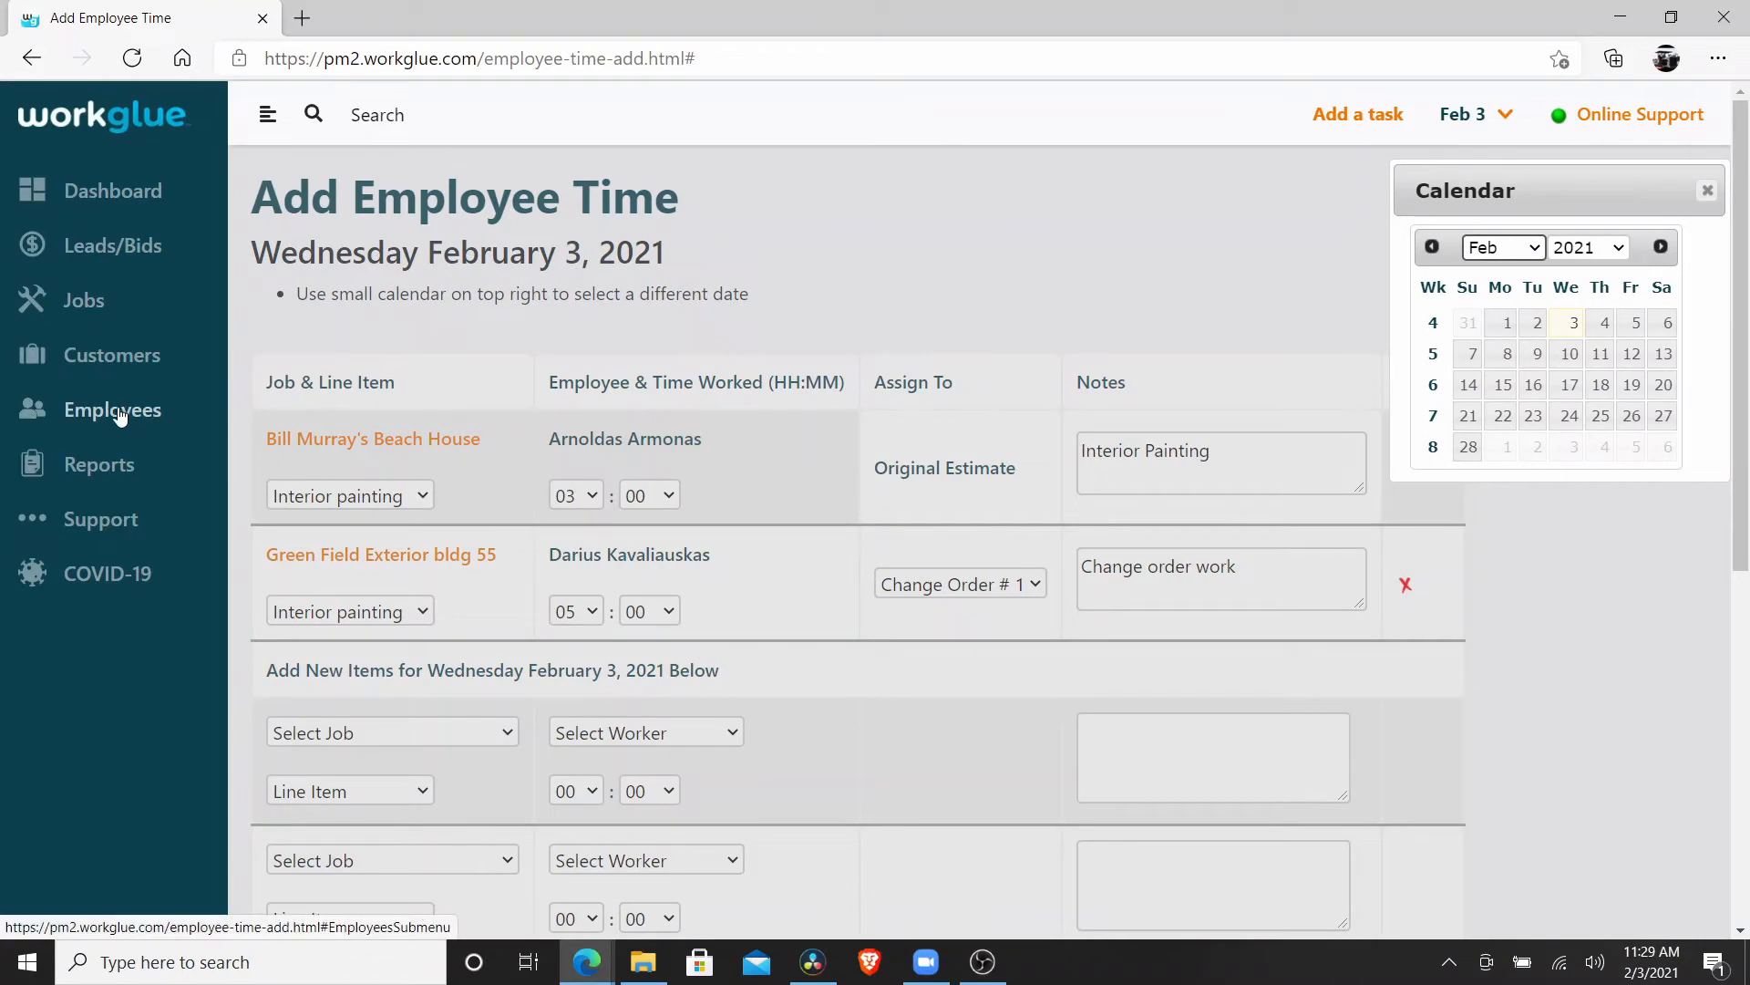
pyautogui.click(115, 412)
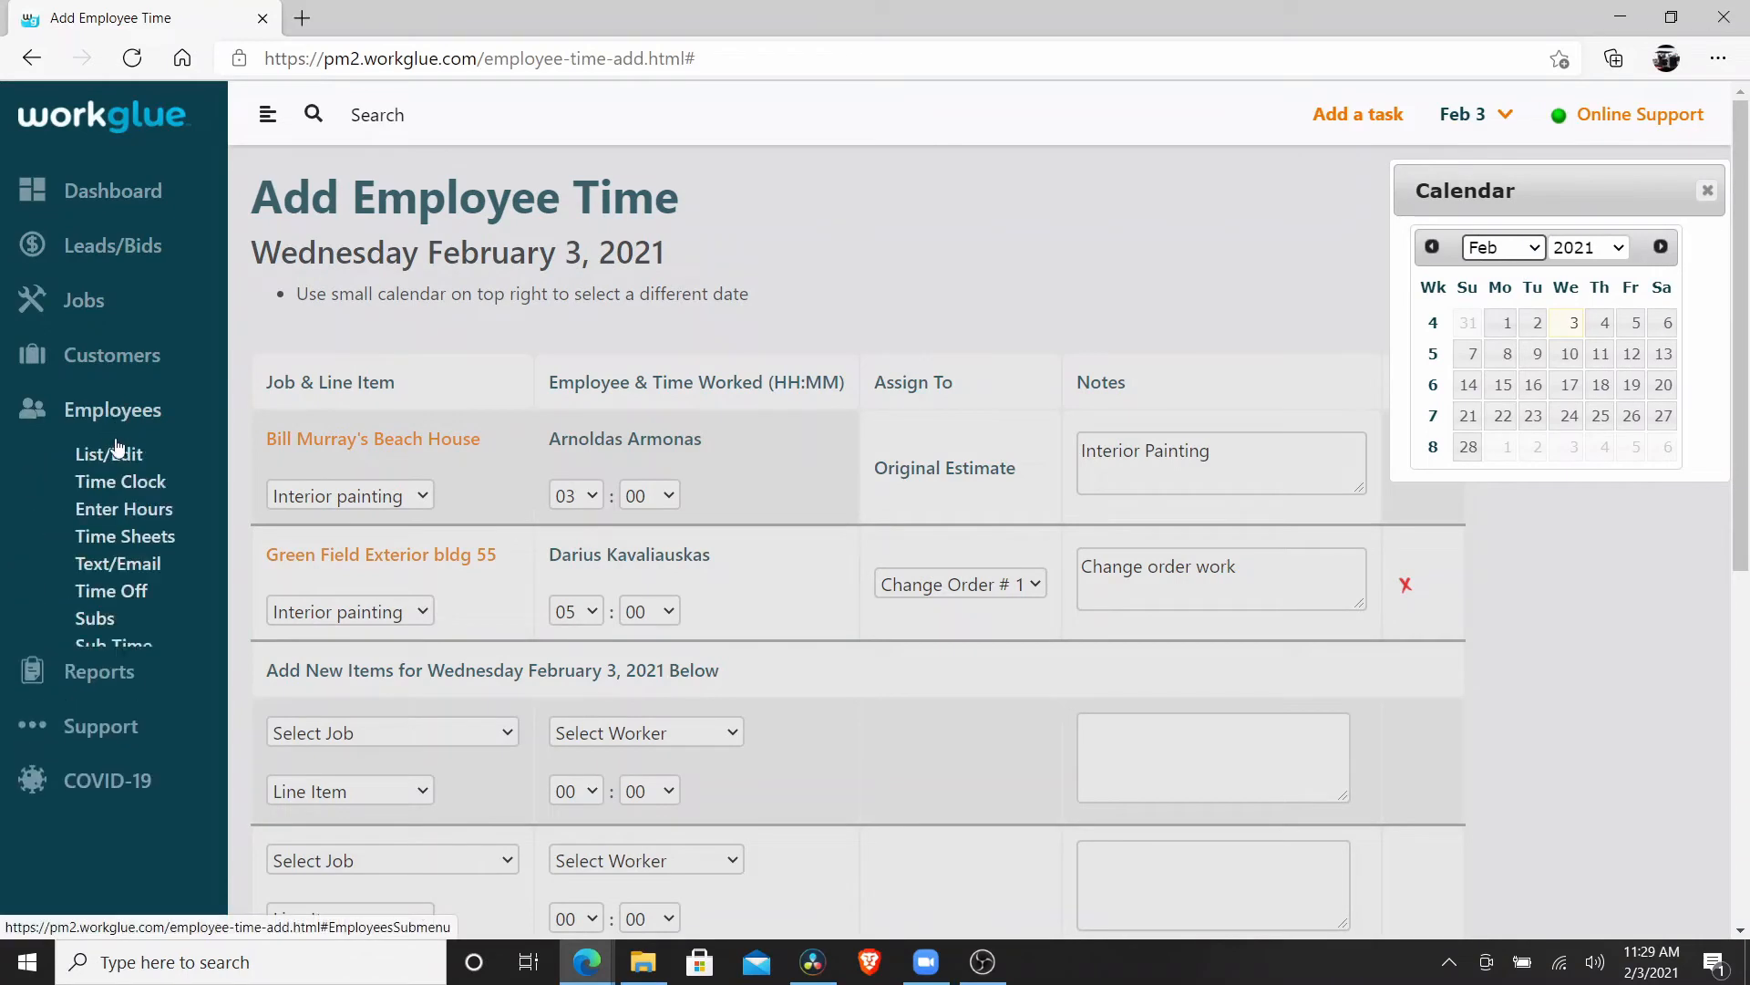
pyautogui.click(128, 493)
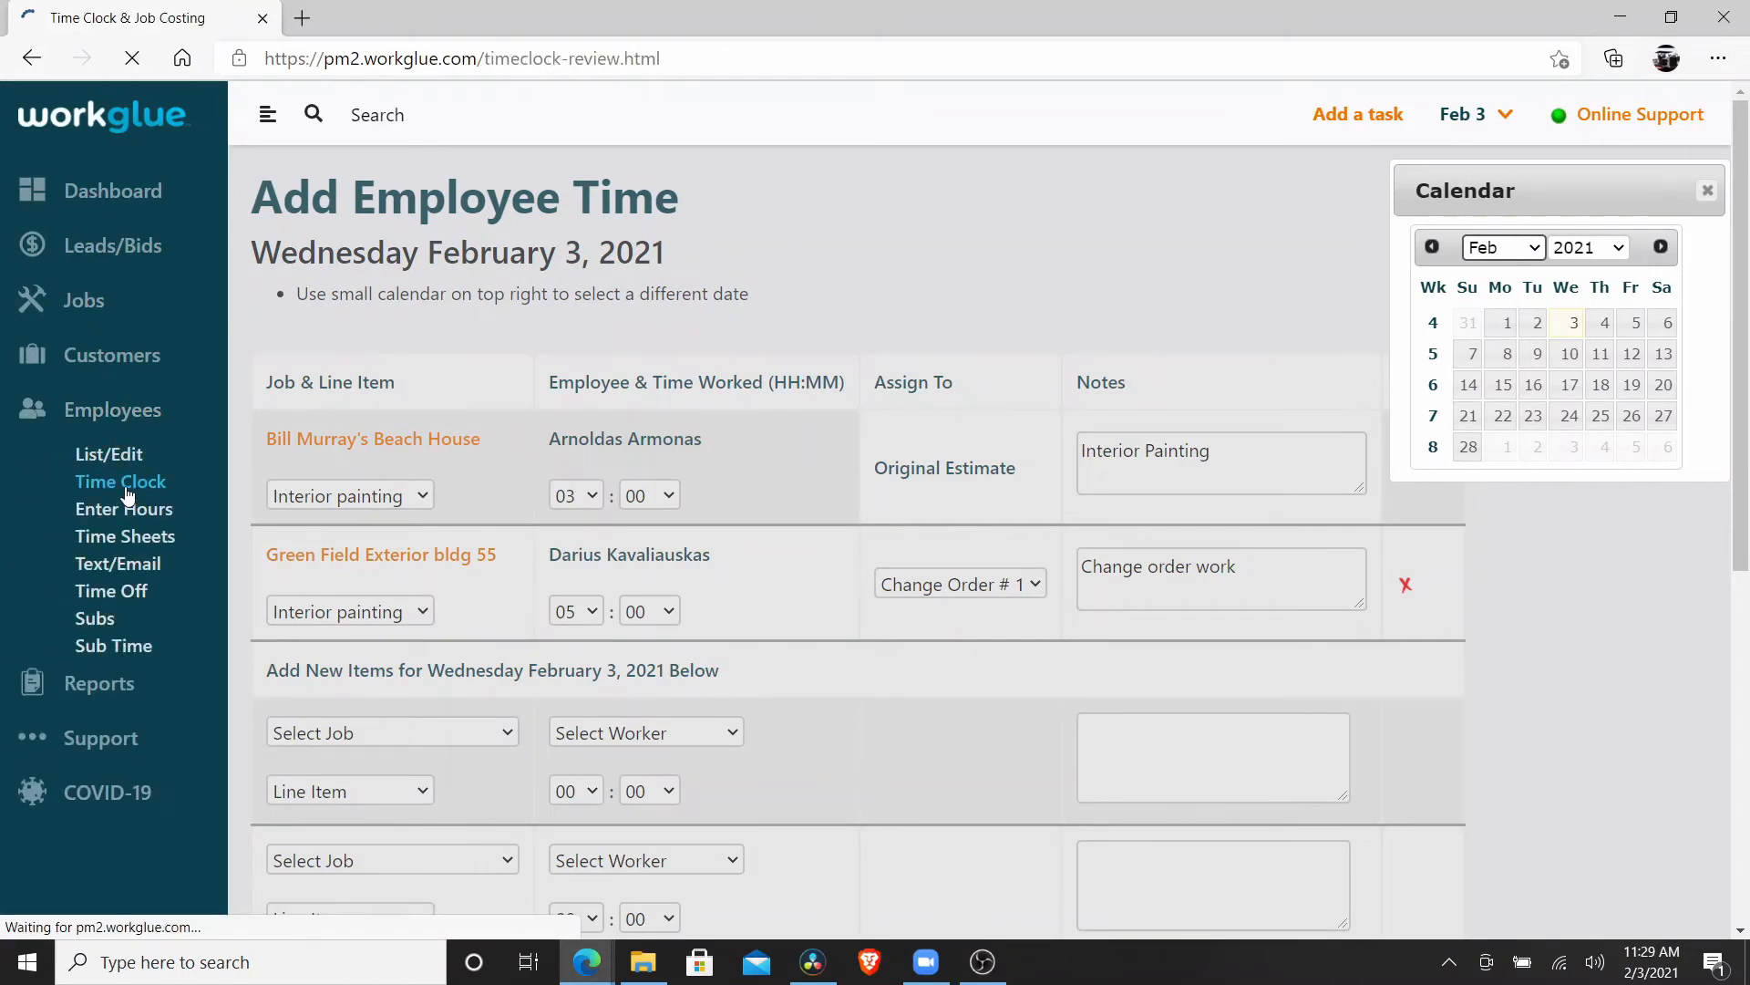
pyautogui.scroll(-2, 797, 555)
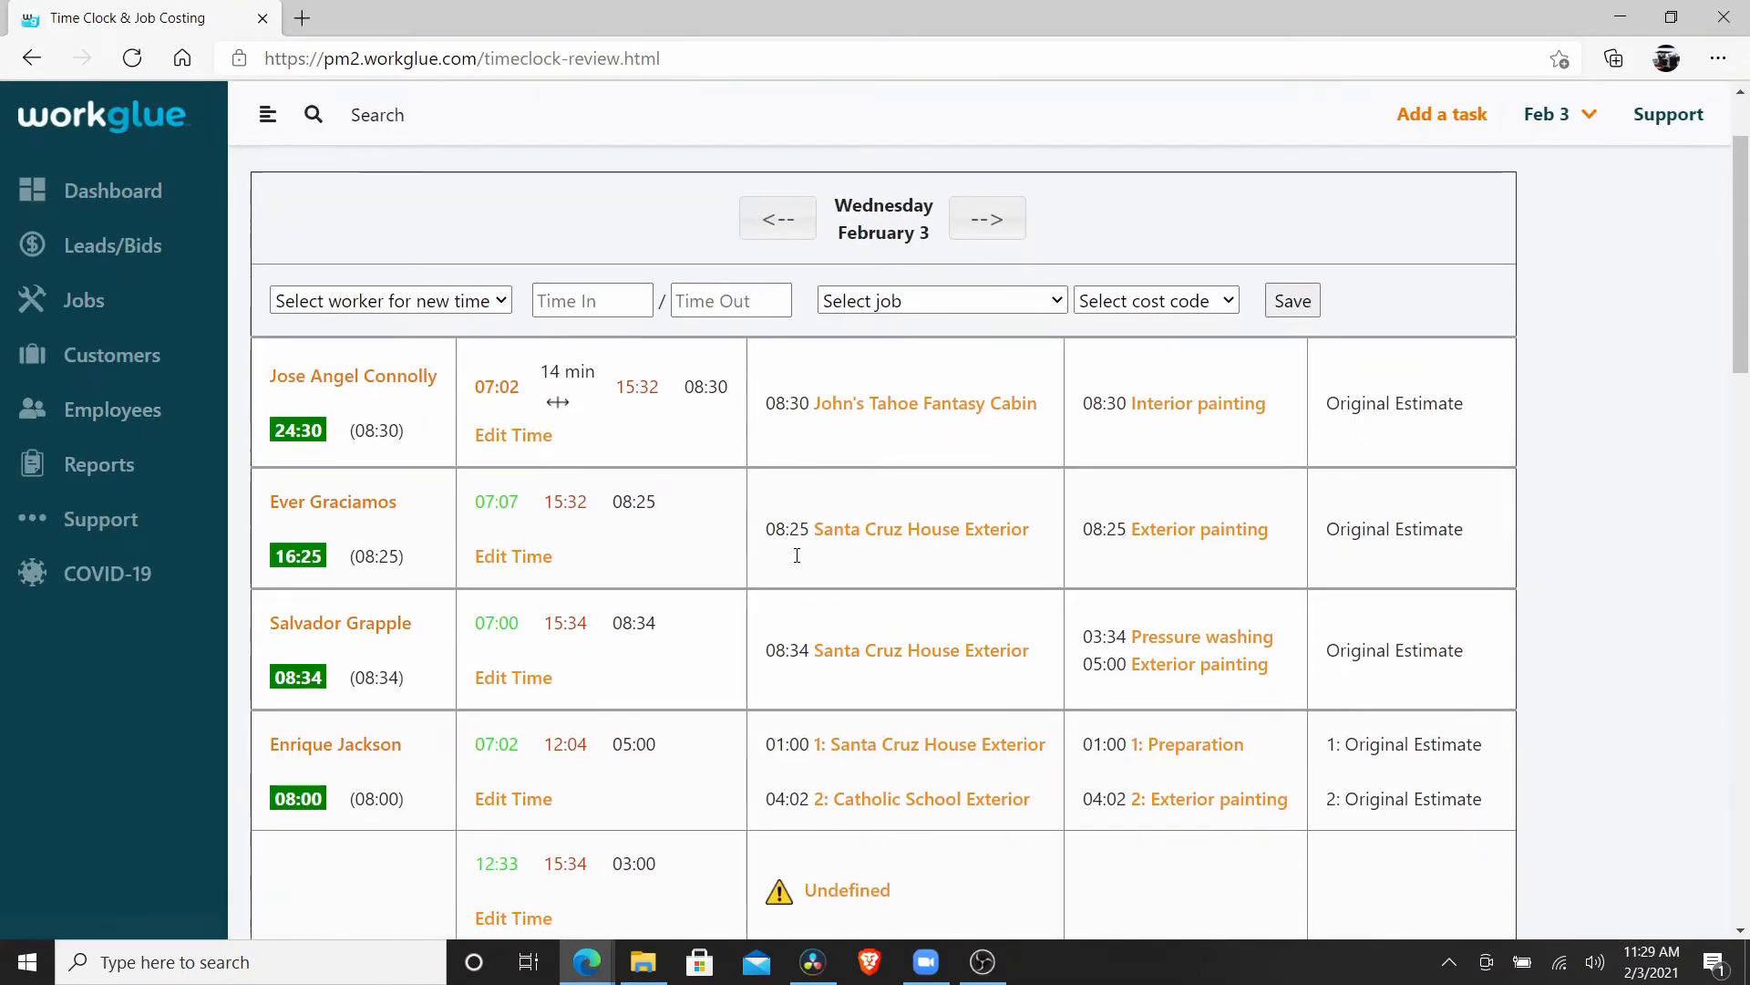
pyautogui.scroll(-3, 796, 556)
pyautogui.scroll(-4, 843, 578)
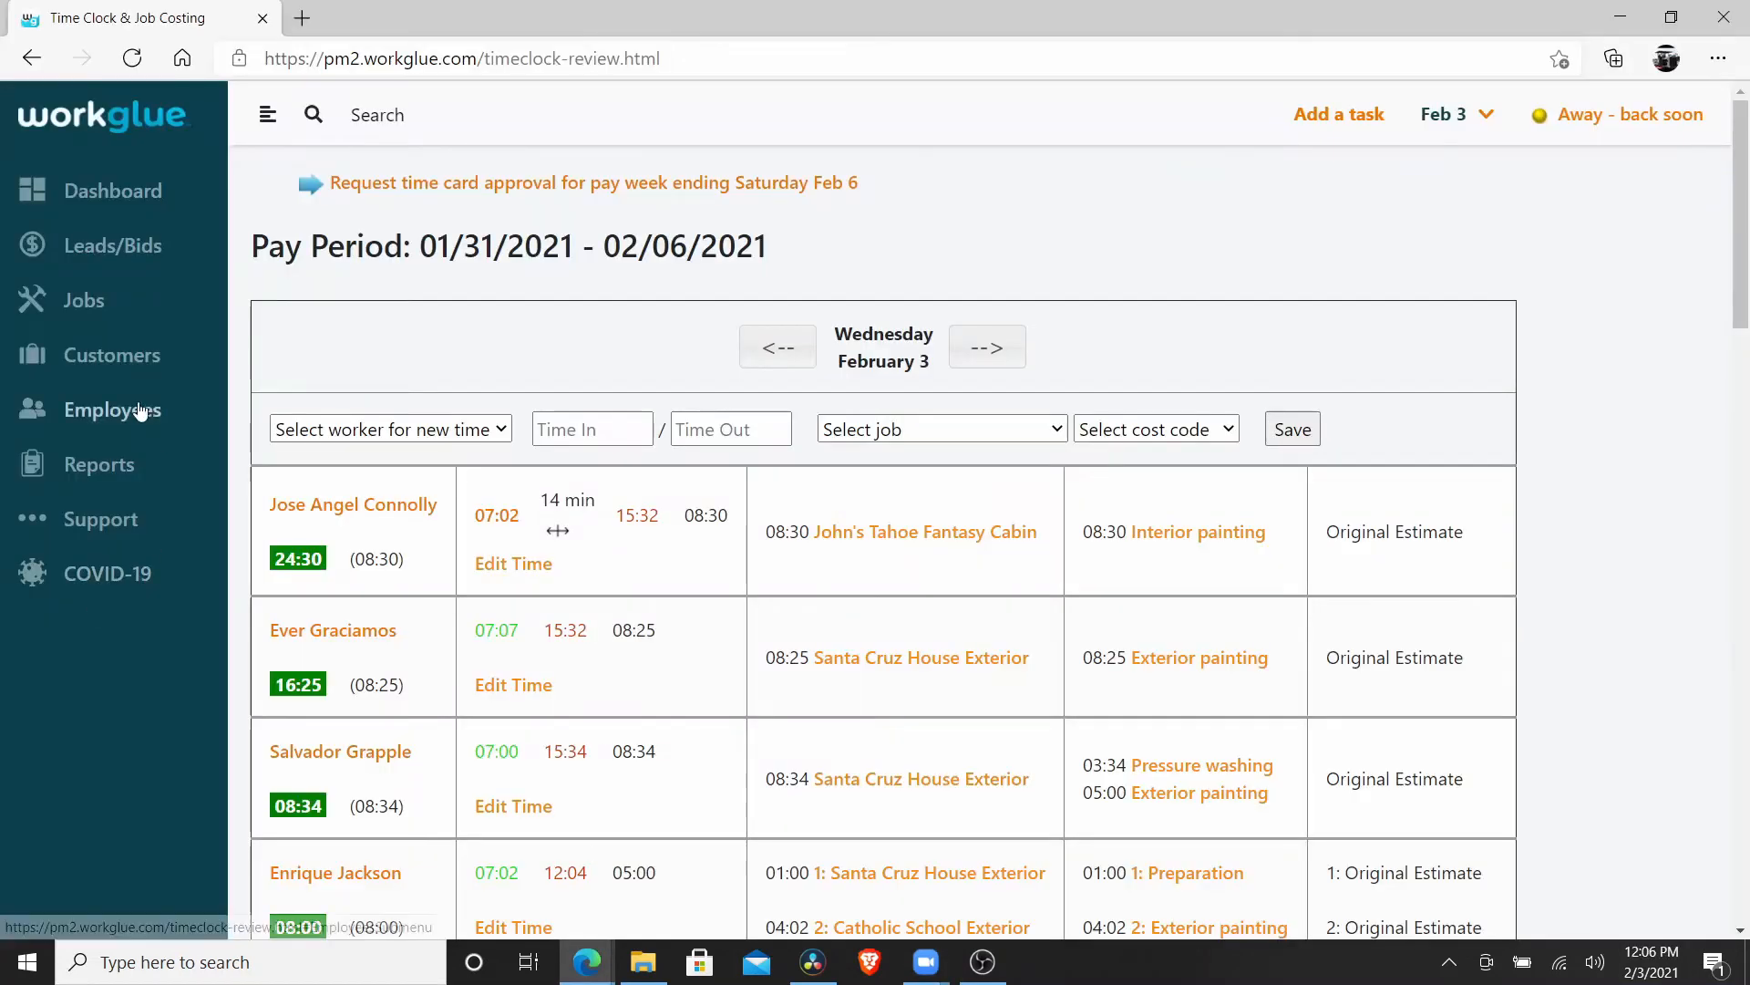
# - Open the worker's note on the 09:52 to 12:03 beach house time entry and save the entry
pyautogui.click(137, 410)
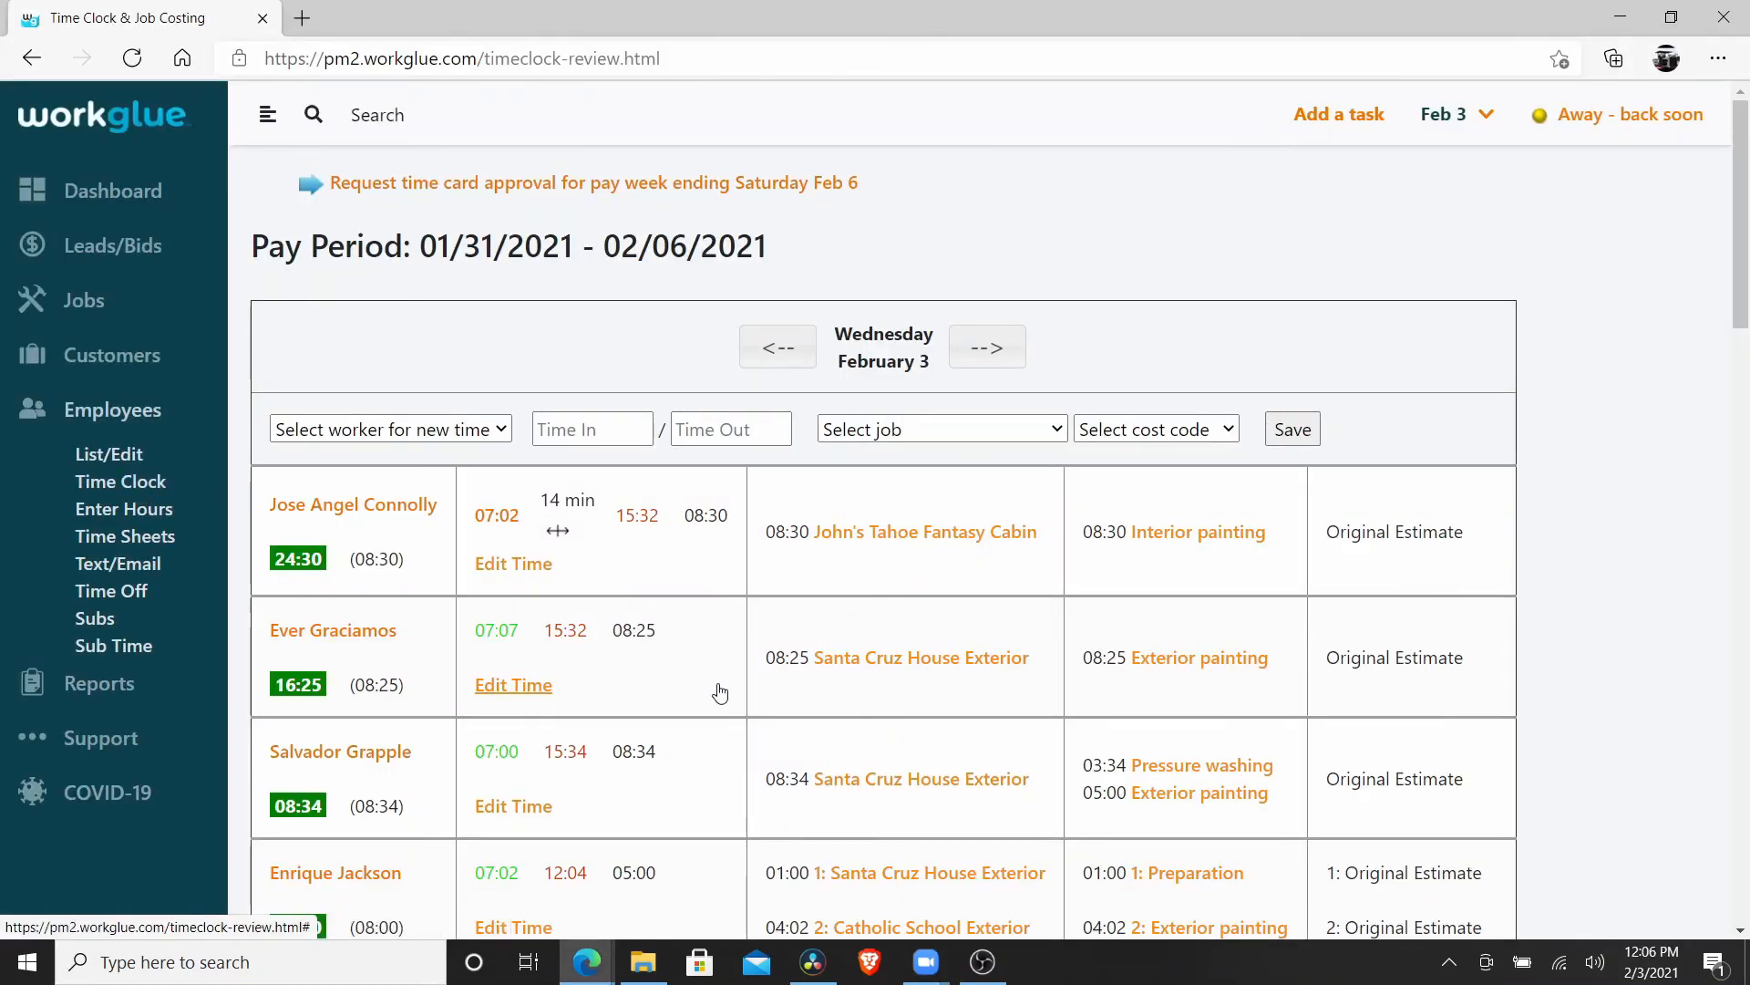
pyautogui.scroll(-20, 720, 691)
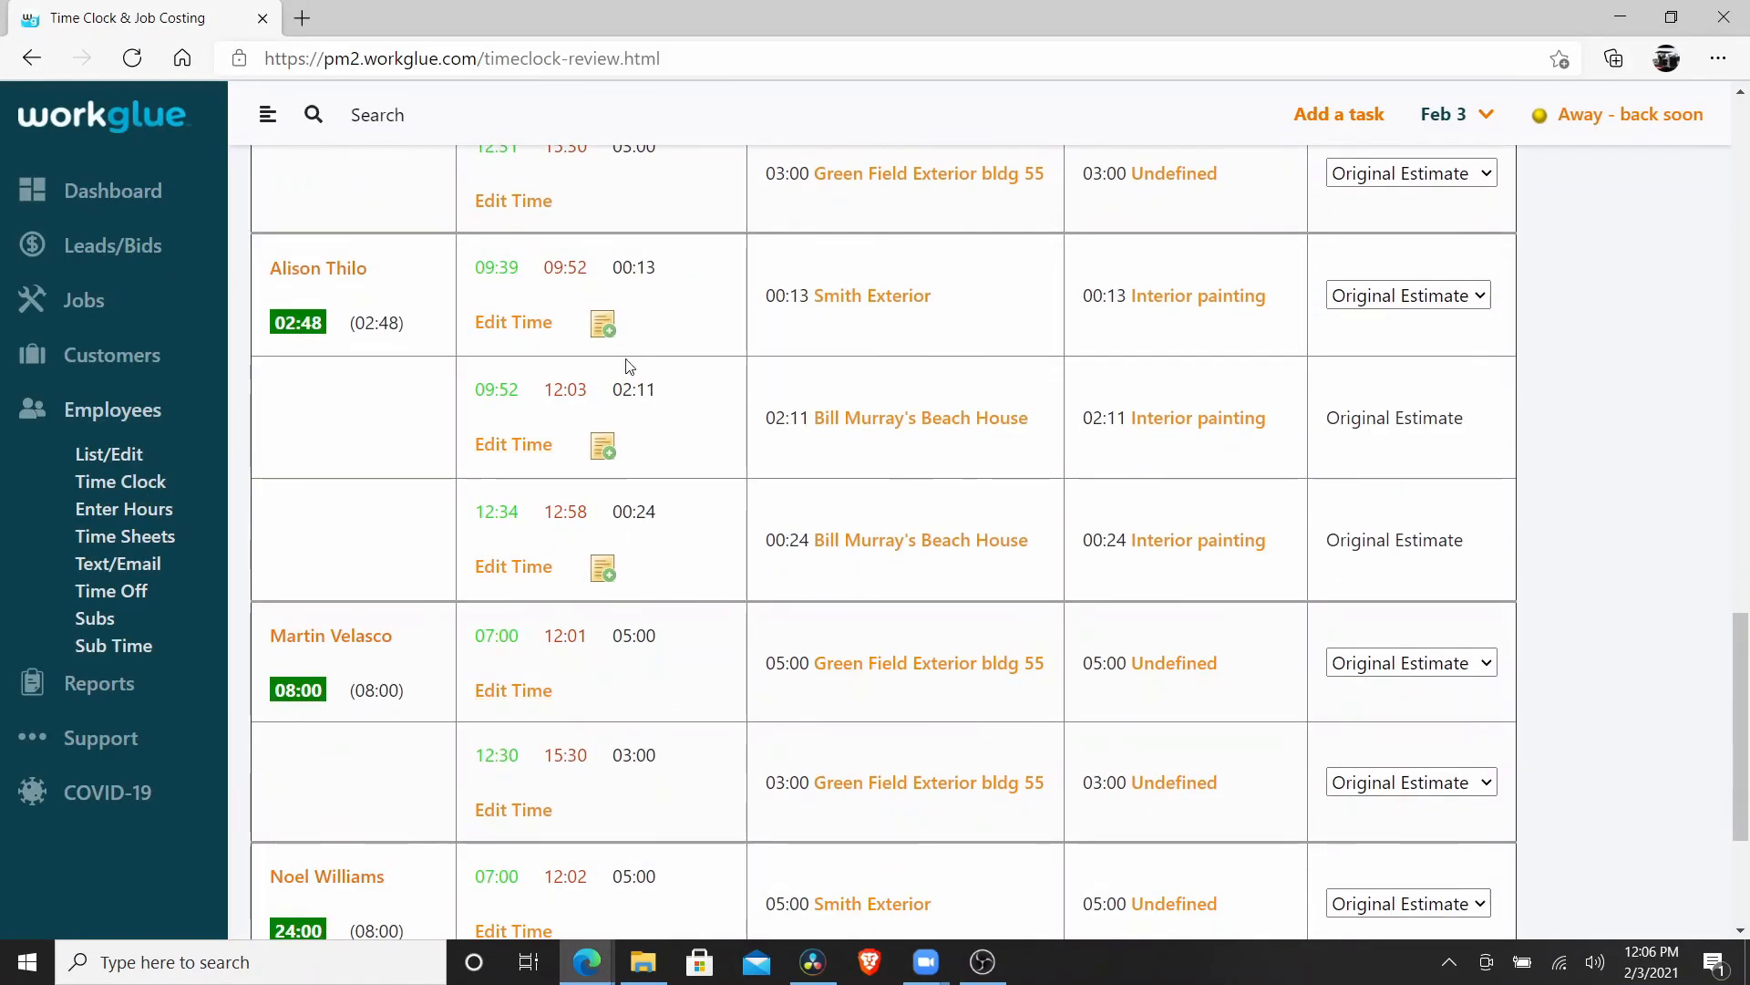
pyautogui.click(603, 446)
pyautogui.click(969, 622)
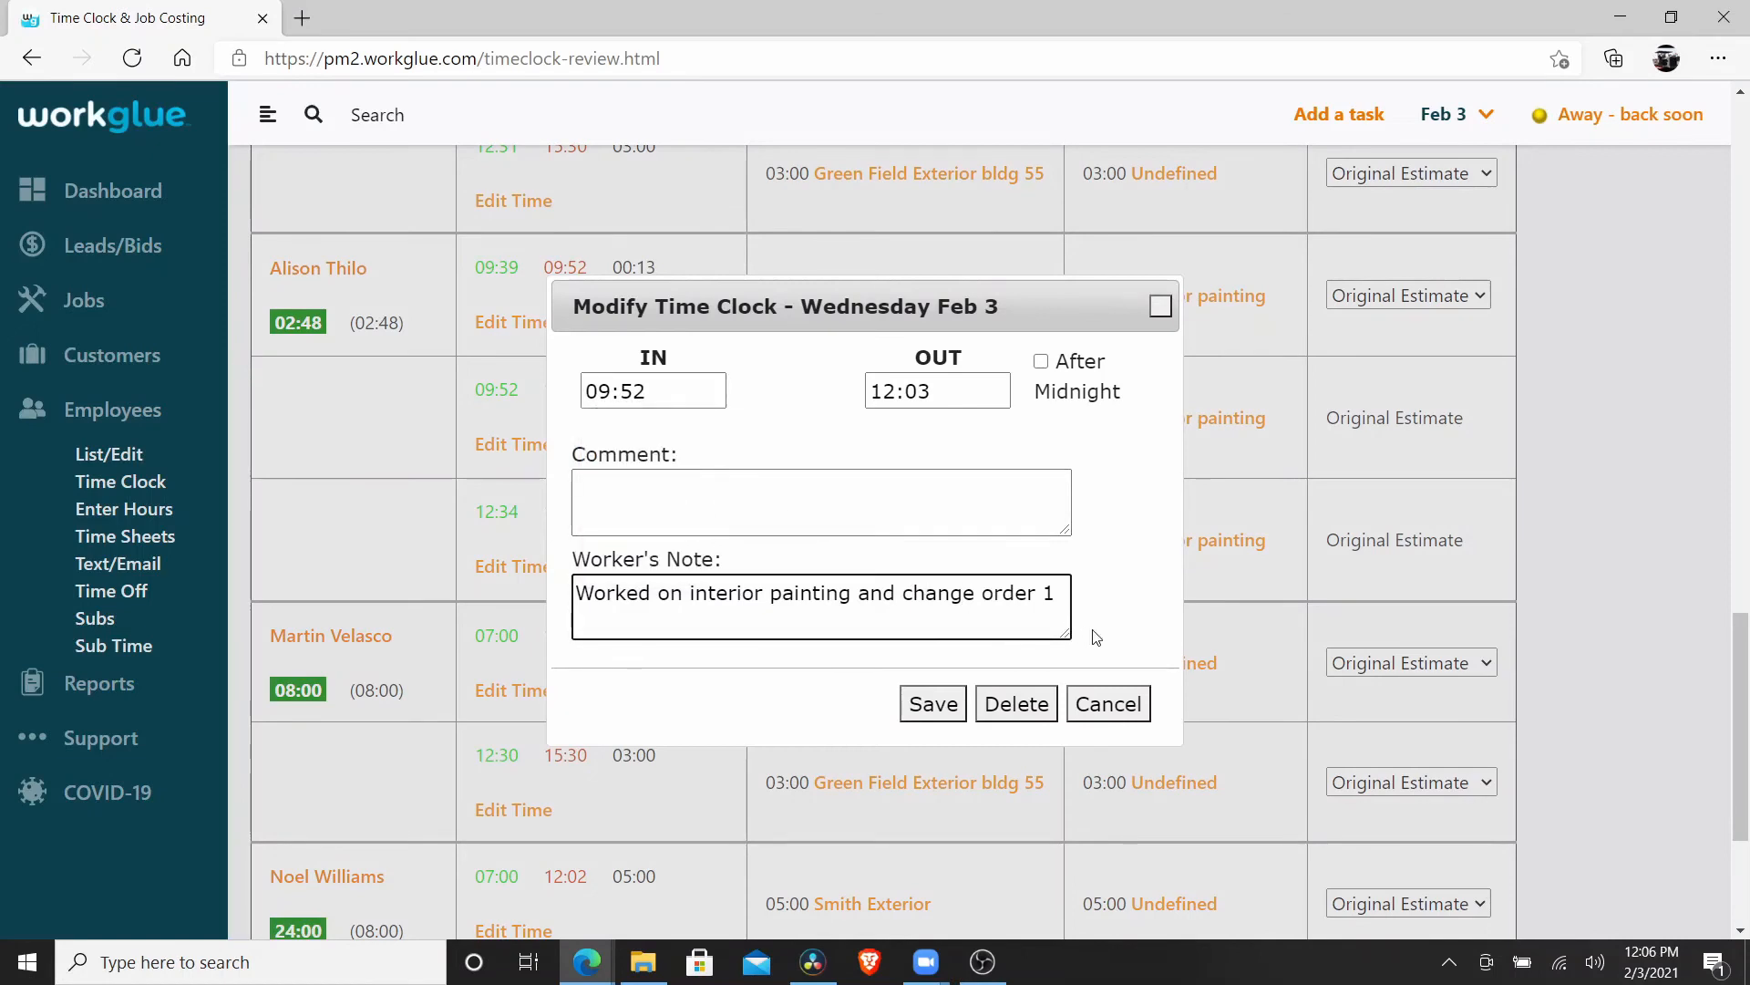
pyautogui.click(944, 718)
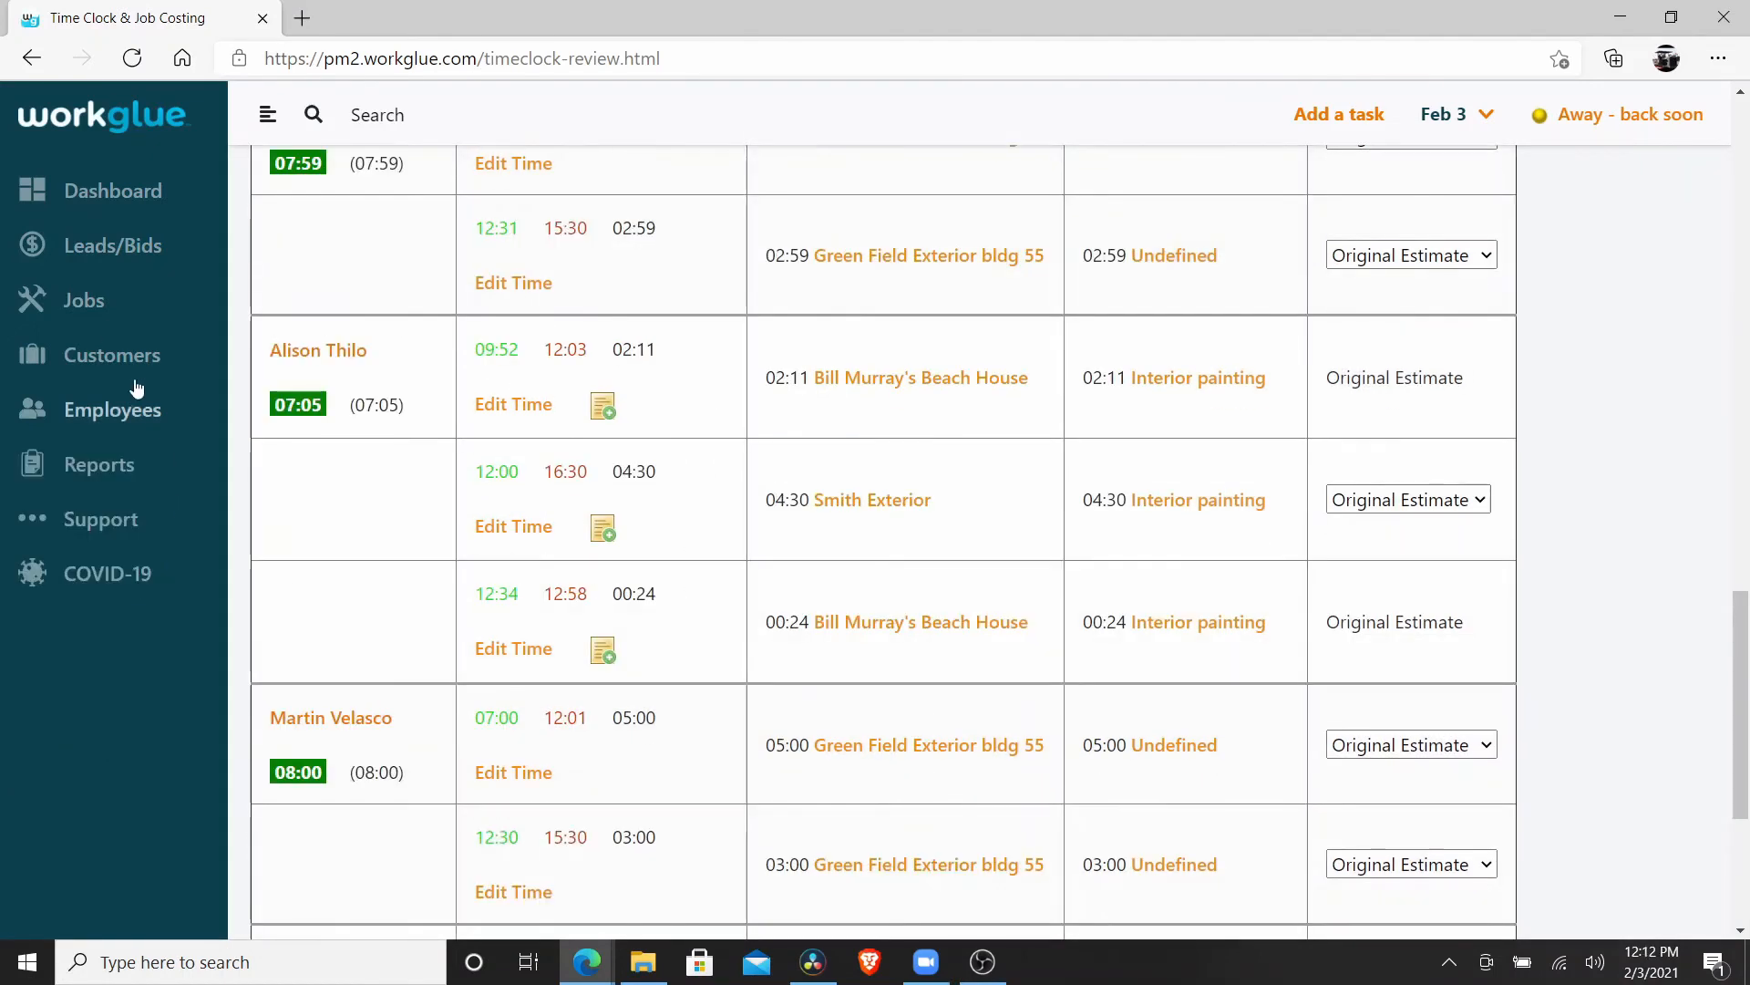
# - Open the job status report and set the beach house job's supervisor-reported completion to 10 %
pyautogui.moveTo(83, 305)
pyautogui.click(100, 481)
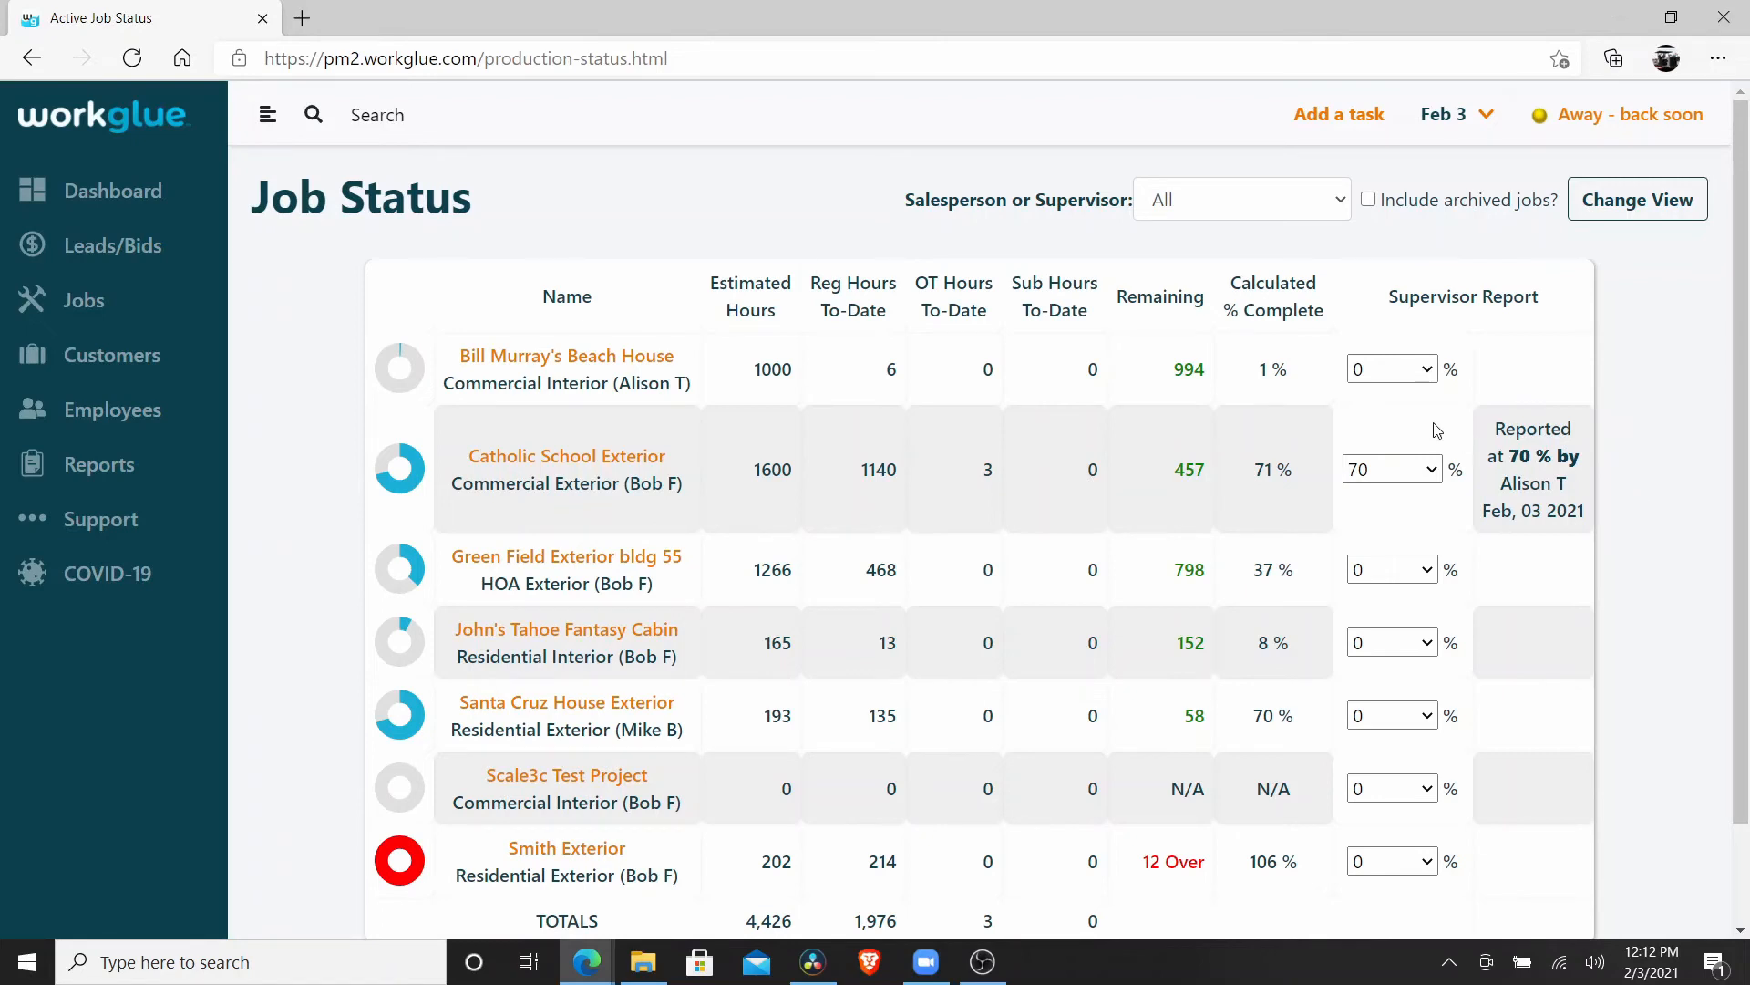
pyautogui.click(1422, 369)
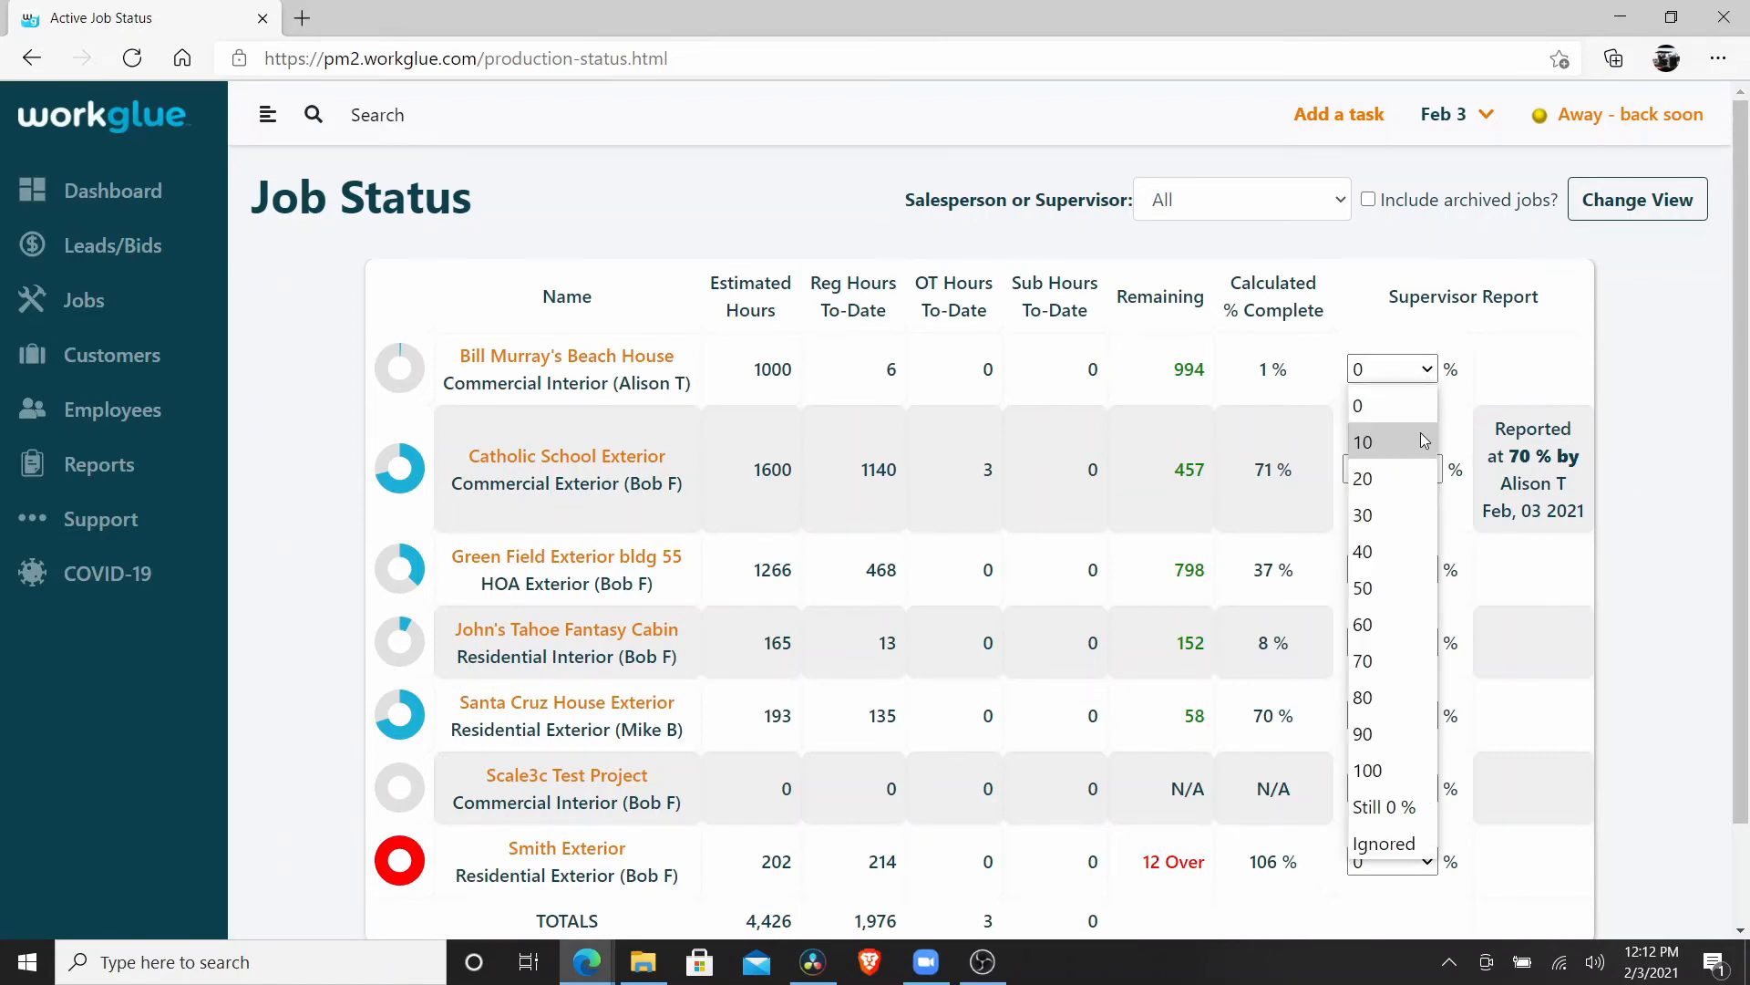
pyautogui.click(1416, 443)
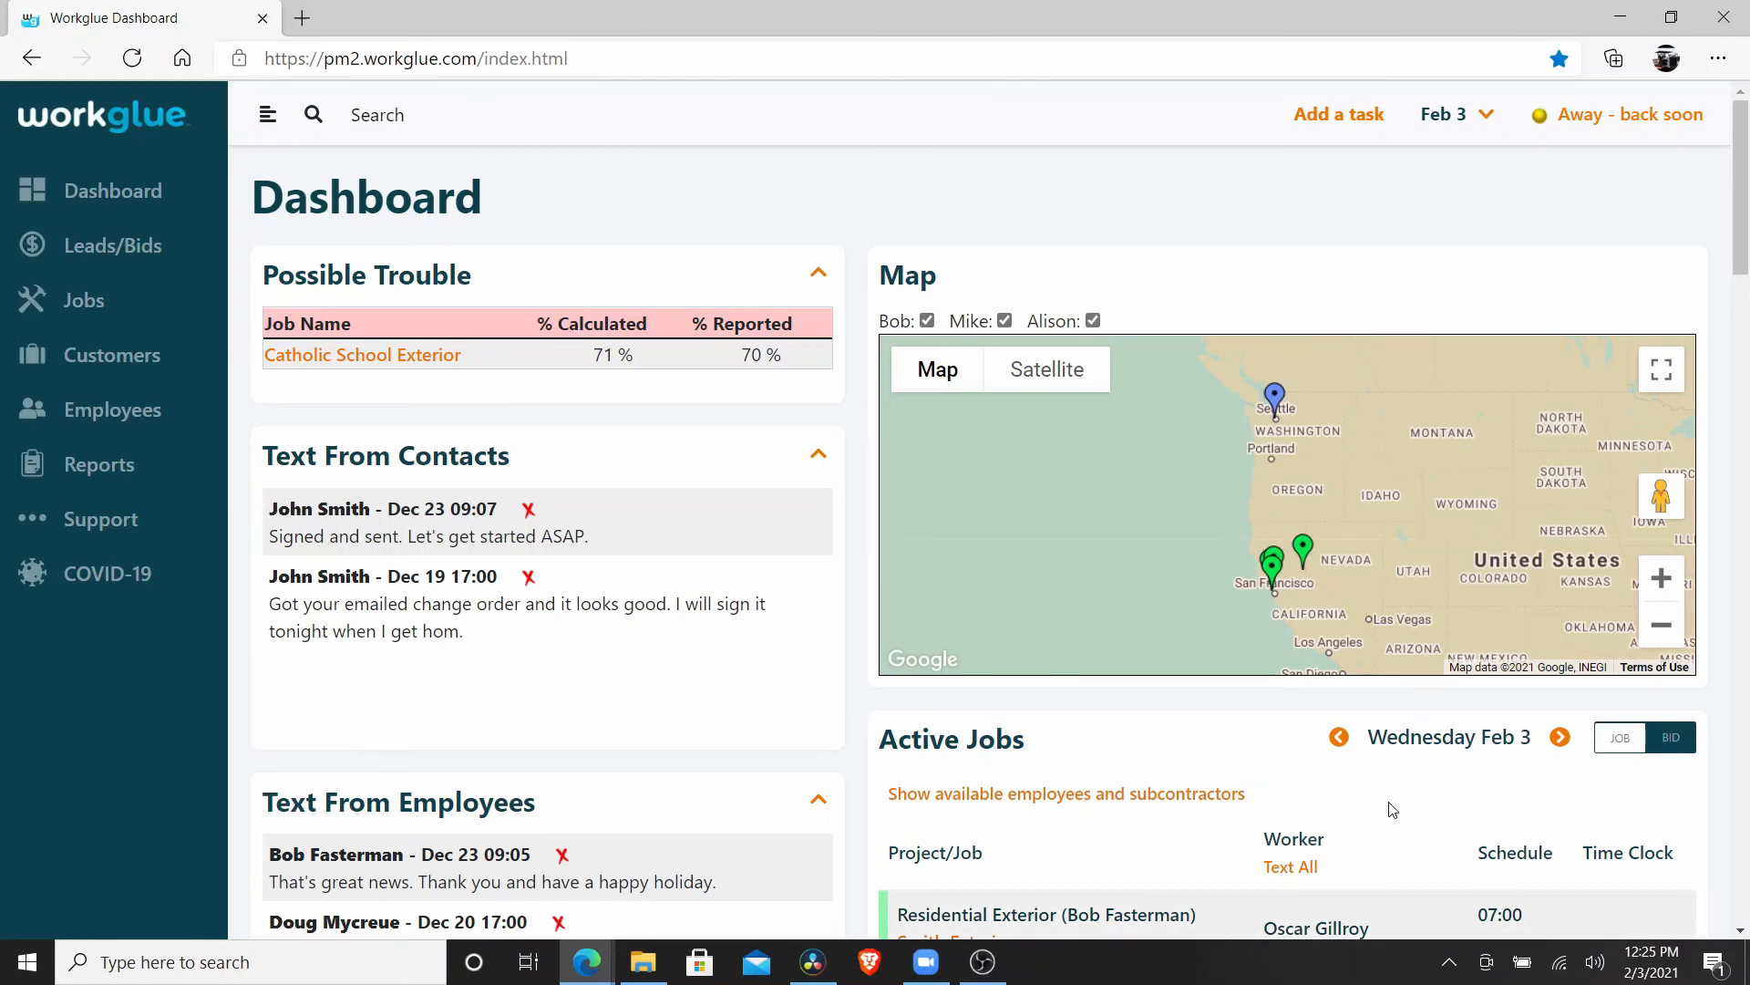
# - Examine the dashboard's active jobs with worker schedules and clock times, plus the opportunities, key business metrics and sales funnel
pyautogui.scroll(-3, 1393, 812)
pyautogui.scroll(-1, 1396, 822)
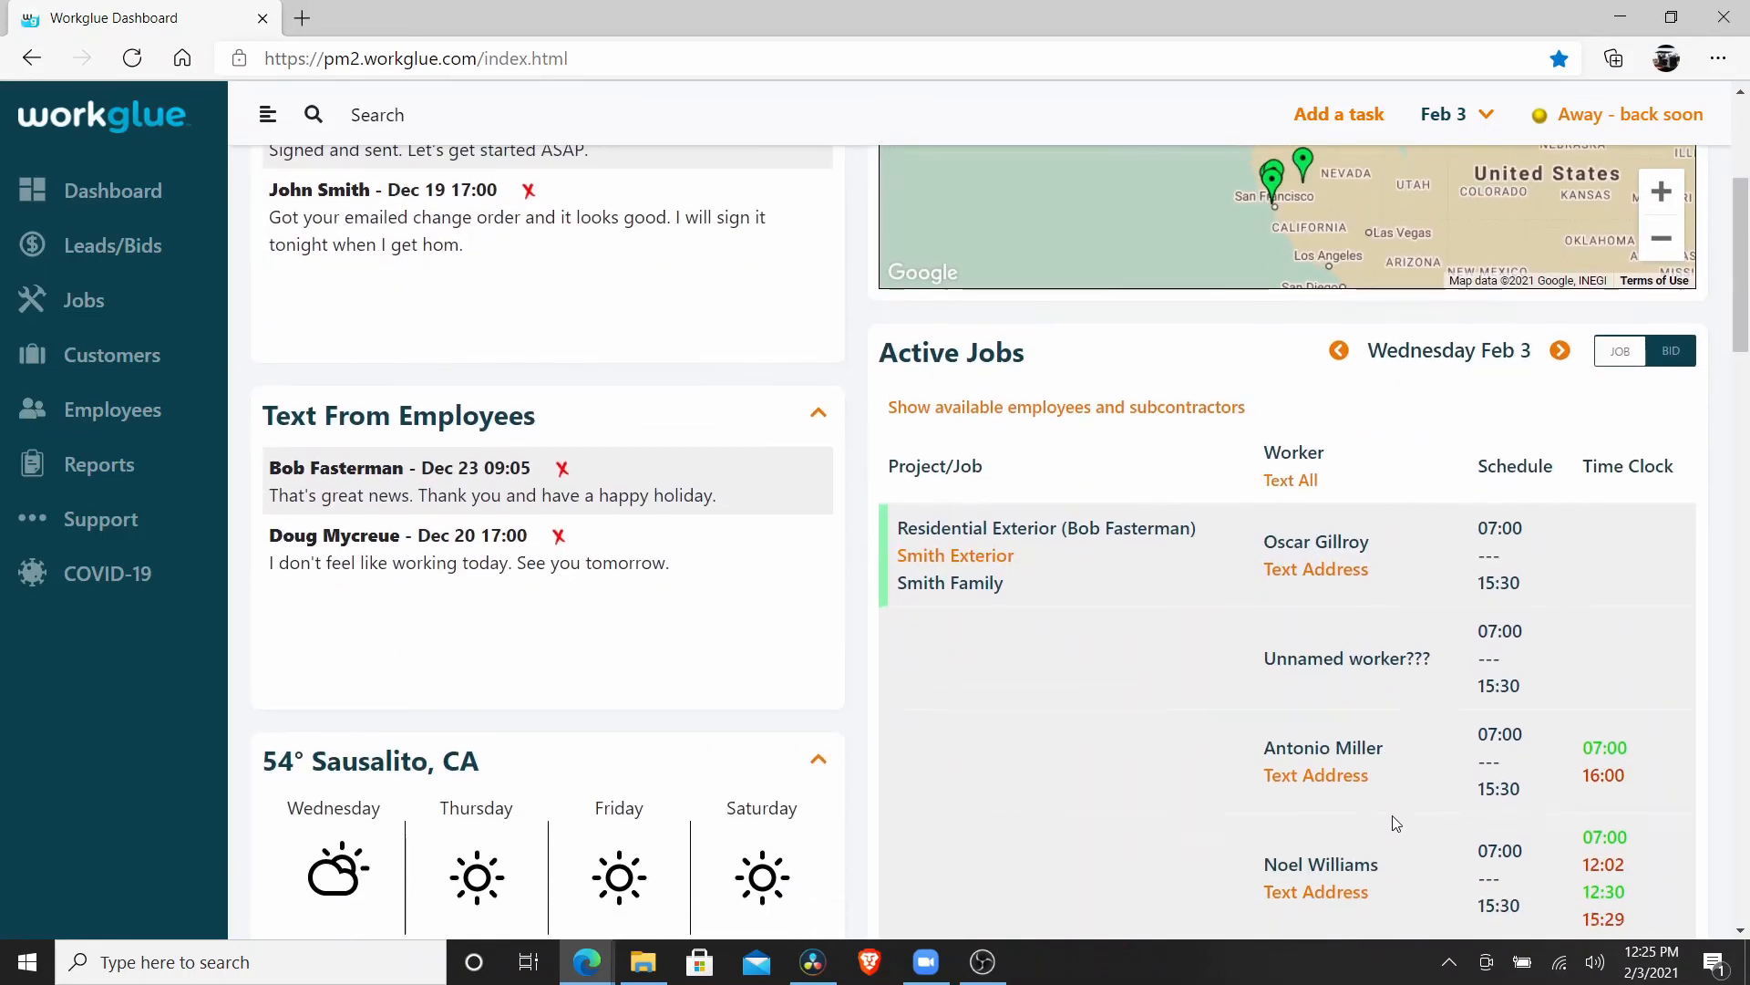
pyautogui.scroll(-1, 1395, 826)
pyautogui.scroll(-1, 1397, 834)
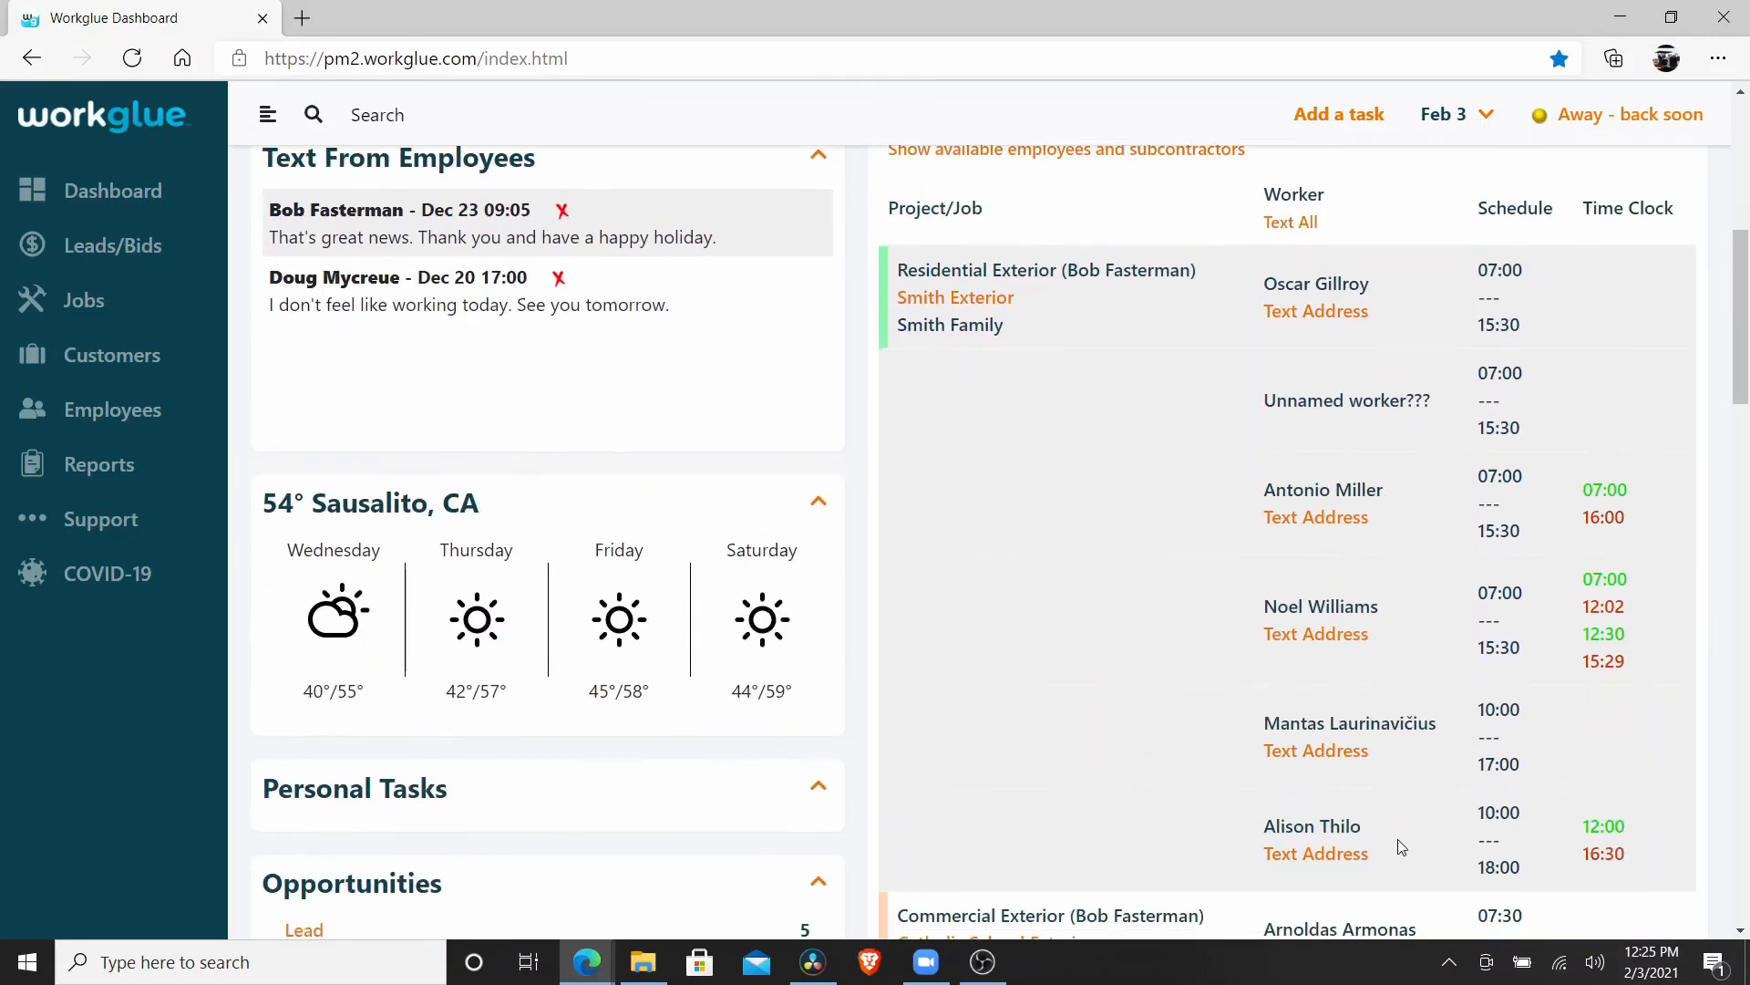
pyautogui.scroll(-1, 1398, 839)
pyautogui.scroll(-1, 1397, 839)
pyautogui.scroll(-2, 1398, 839)
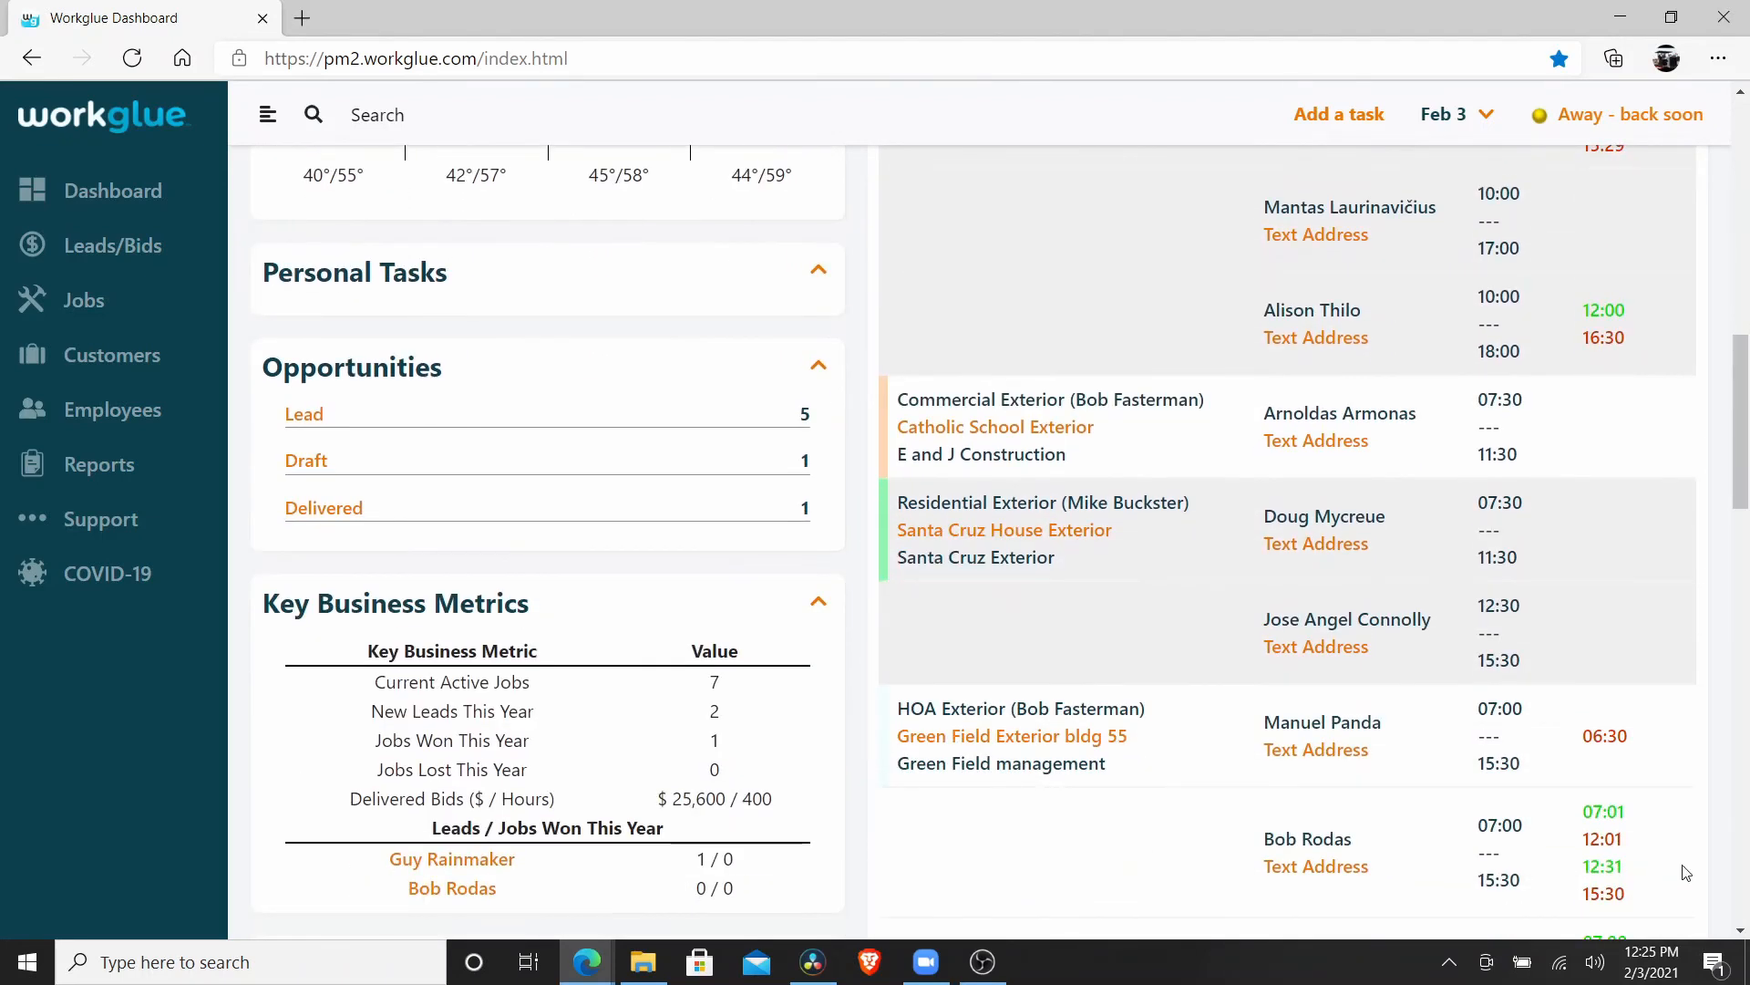
pyautogui.scroll(-3, 1707, 881)
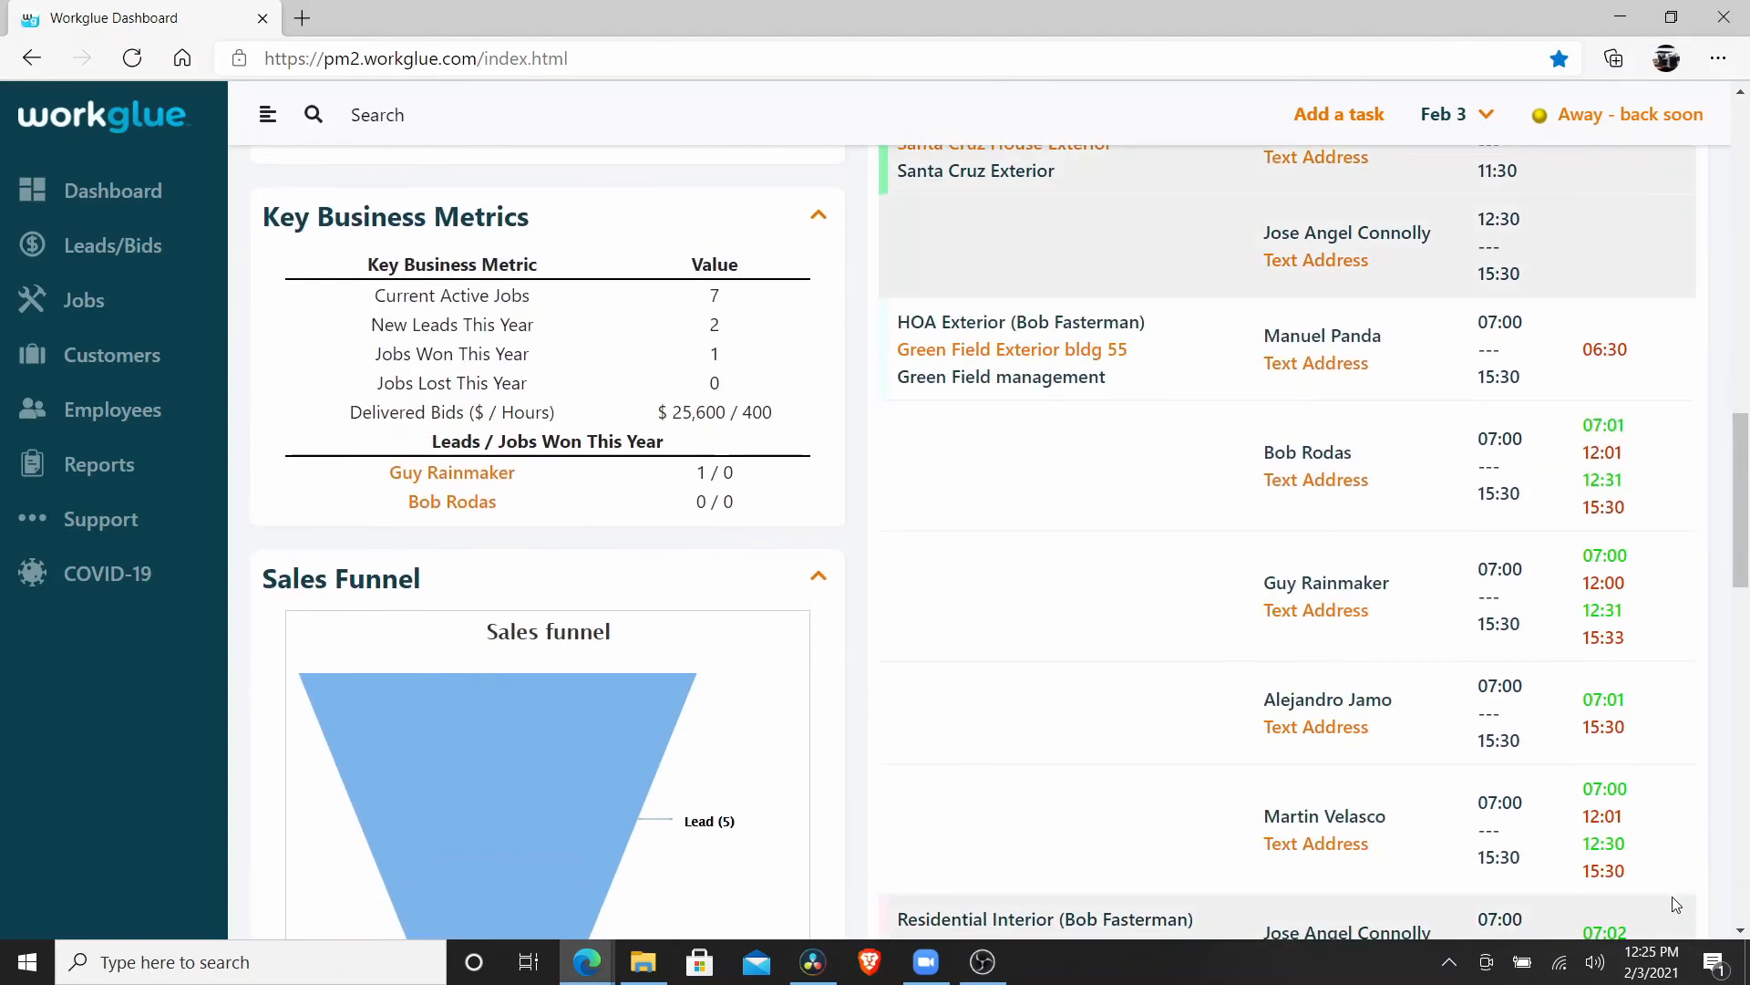
pyautogui.moveTo(1743, 578); pyautogui.dragTo(1731, 255)
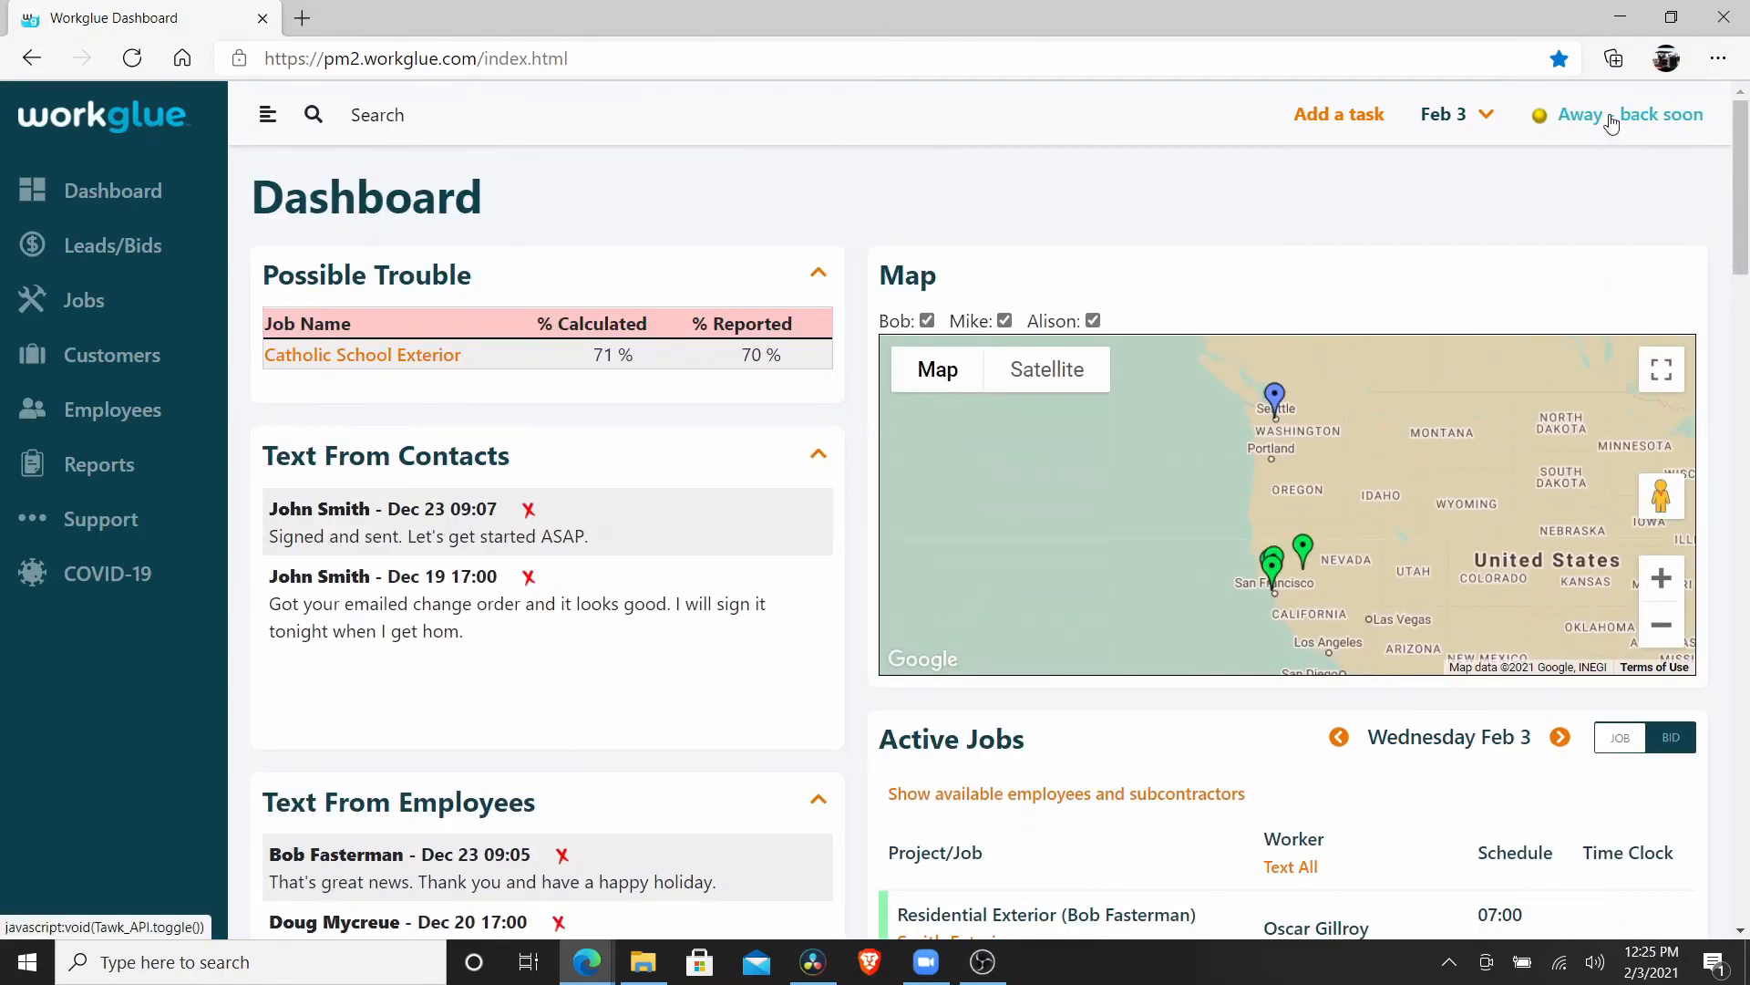